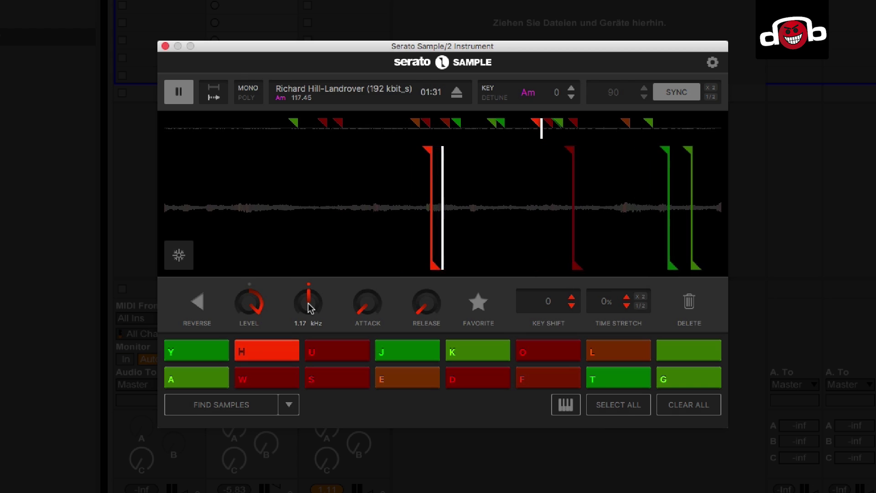
Audition the chopped Landrover sample by triggering cue pads K, H, S, J and T.
{"action": "key", "text": "k"}
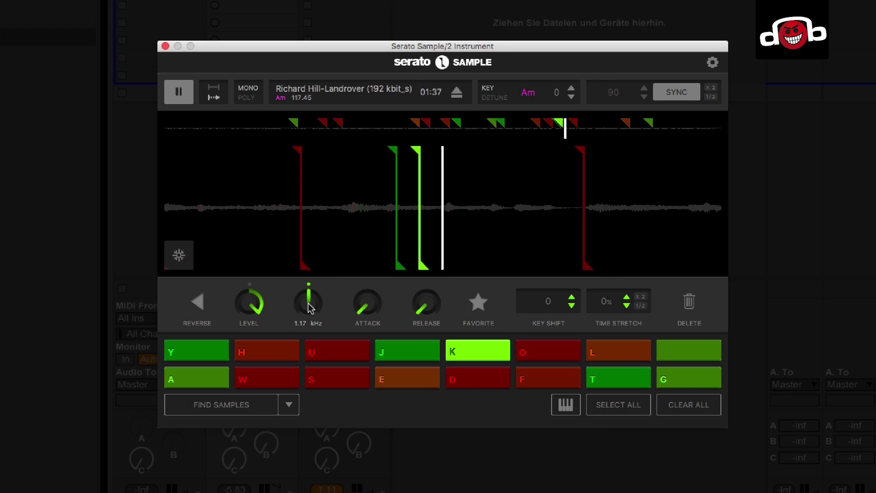
{"action": "key", "text": "h"}
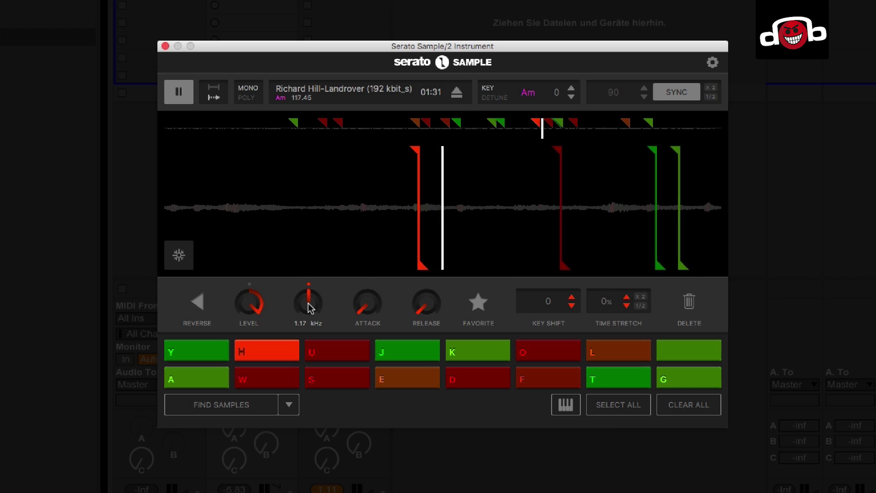
{"action": "key", "text": "h"}
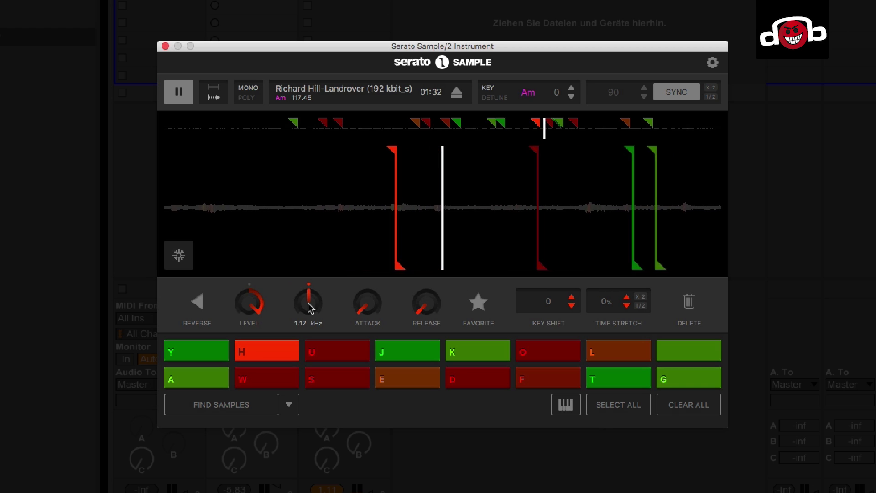
{"action": "key", "text": "s"}
{"action": "key", "text": "j"}
{"action": "key", "text": "h"}
{"action": "key", "text": "h"}
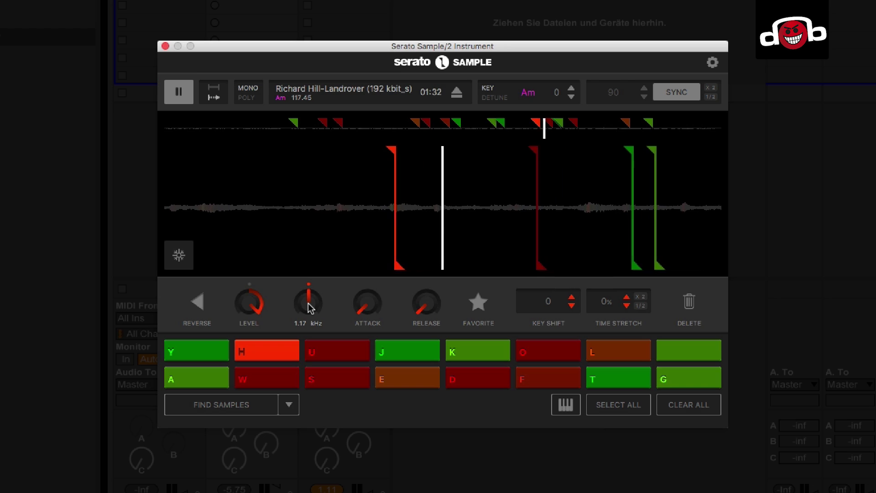
{"action": "key", "text": "t"}
{"action": "key", "text": "p"}
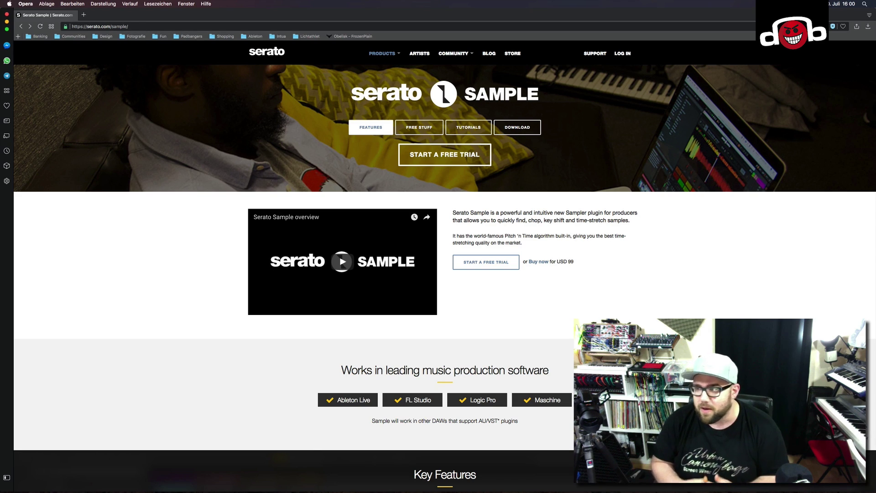
View the Serato Sample tutorials page on the Serato website and return to the features page.
{"action": "left_click", "coordinate": [477, 128]}
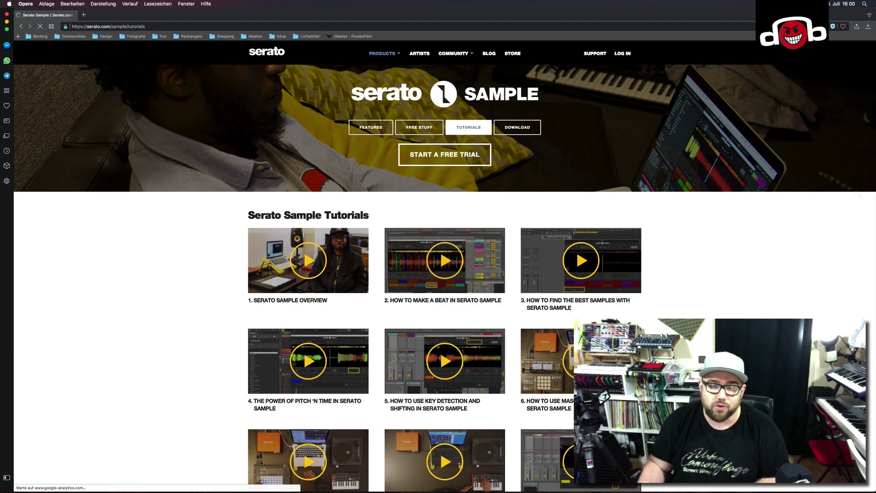
{"action": "key", "text": "super+Left"}
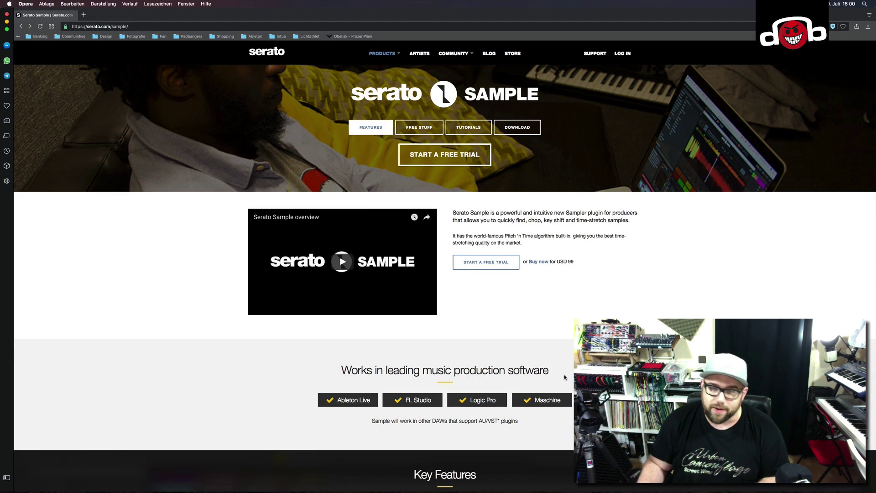
Switch to Ableton Live and reposition the empty Serato Sample window over the mixer area.
{"action": "left_click", "coordinate": [514, 479]}
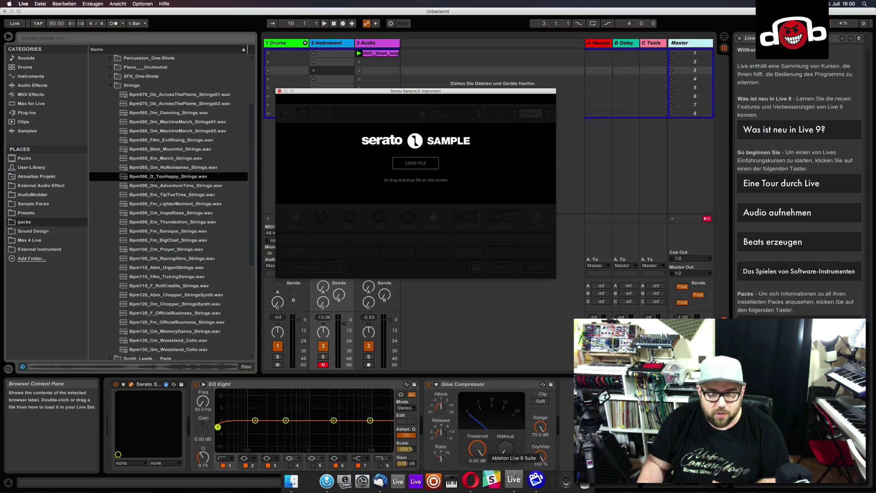
{"action": "left_click_drag", "start_coordinate": [326, 93], "coordinate": [389, 147]}
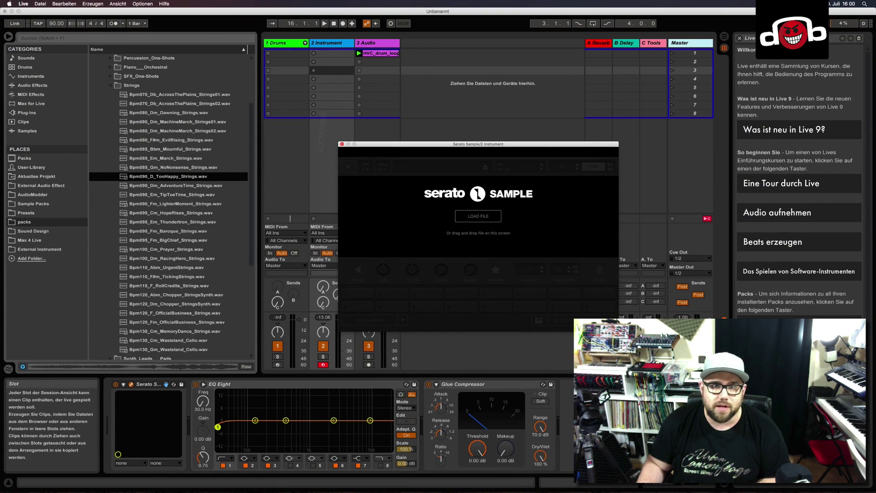
{"action": "left_click_drag", "start_coordinate": [390, 148], "coordinate": [366, 132]}
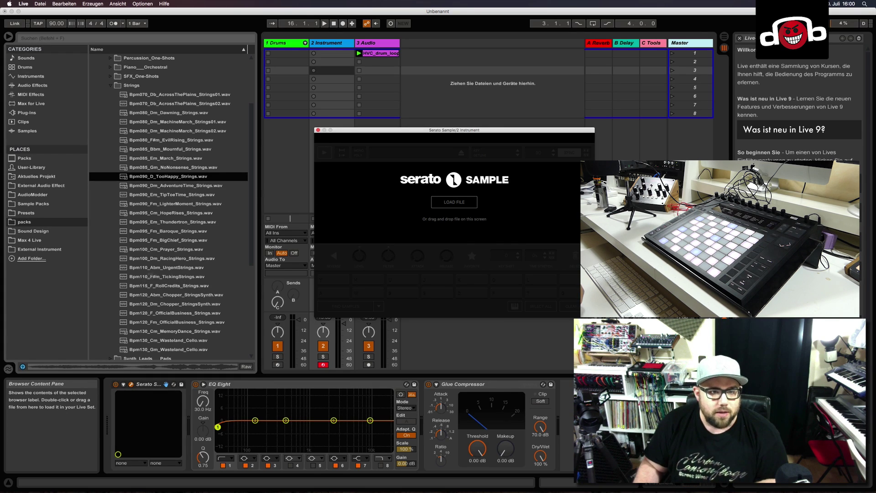
Load Bpm110_Abm_UrgentStrings.wav from the Strings folder into Serato Sample and reposition the plugin window.
{"action": "left_click", "coordinate": [151, 268]}
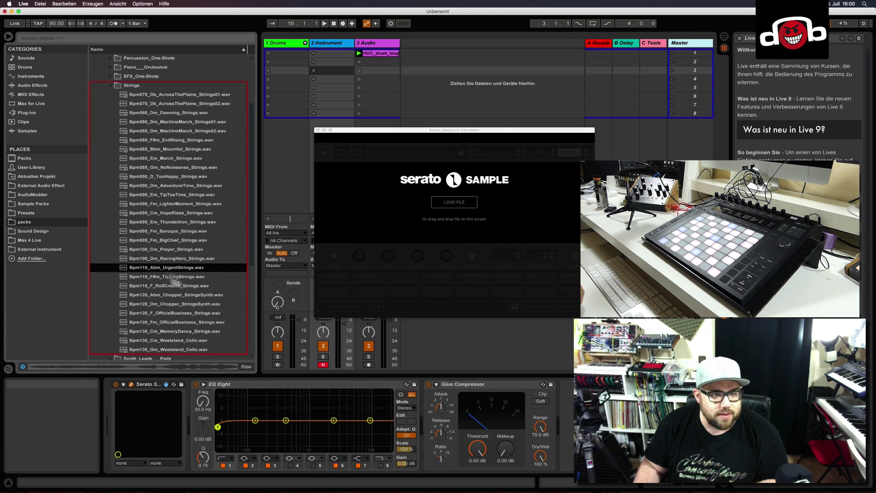
{"action": "left_click_drag", "start_coordinate": [456, 215], "coordinate": [457, 217]}
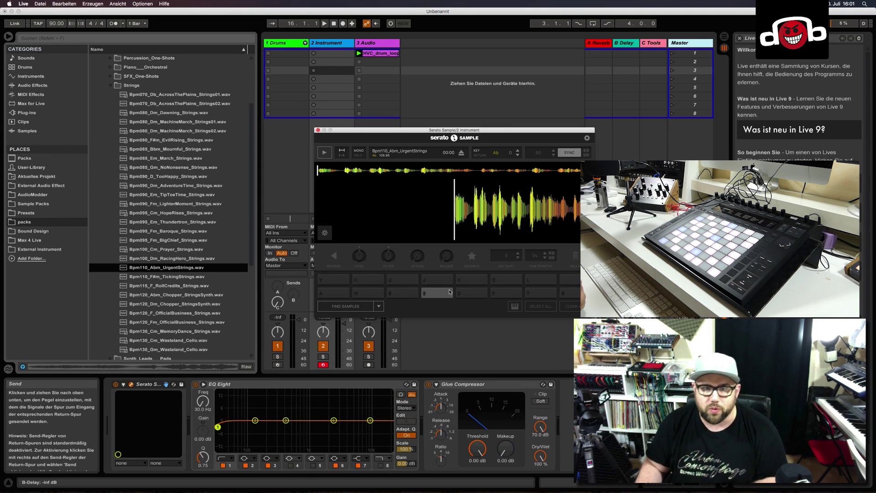
{"action": "left_click_drag", "start_coordinate": [504, 133], "coordinate": [468, 109]}
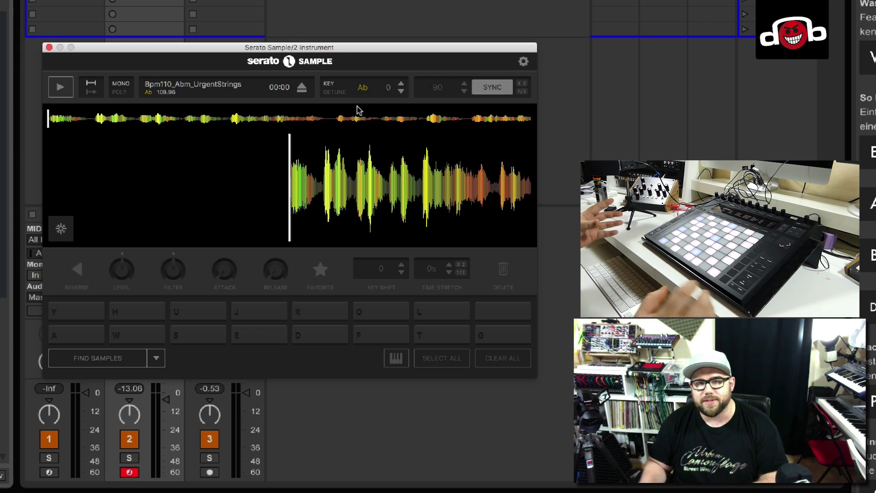
Show the sample's detune value and its unsynced tempo, restoring the key display and tempo sync.
{"action": "left_click", "coordinate": [335, 92]}
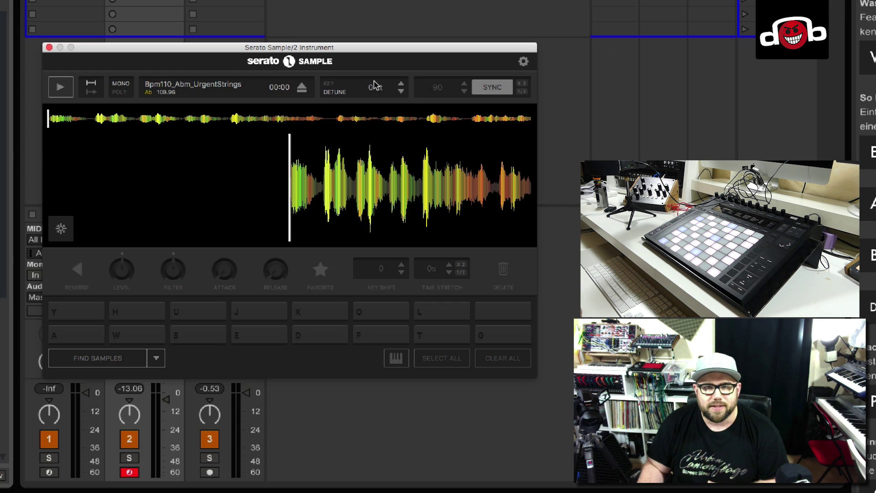
{"action": "left_click", "coordinate": [334, 94]}
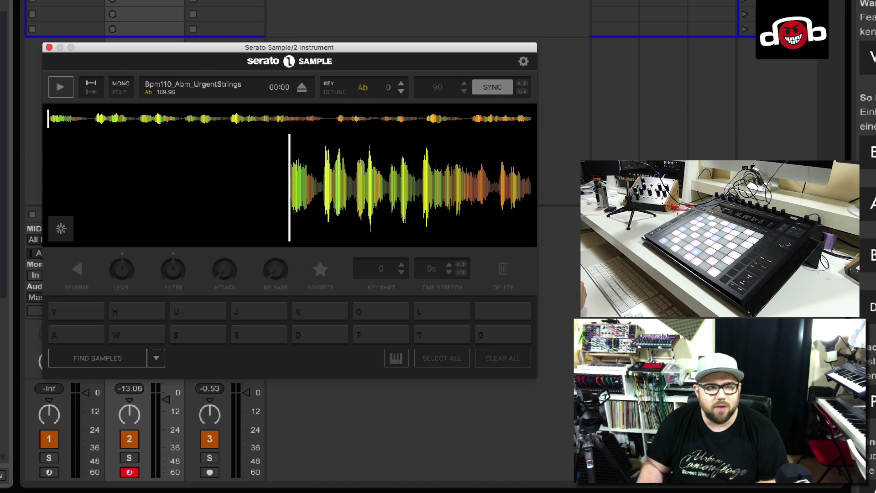
{"action": "left_click", "coordinate": [493, 88]}
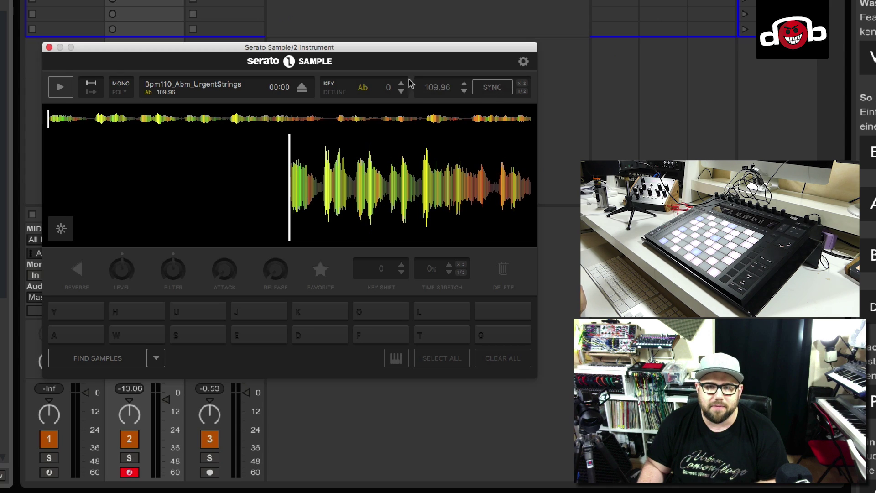
{"action": "left_click", "coordinate": [493, 88]}
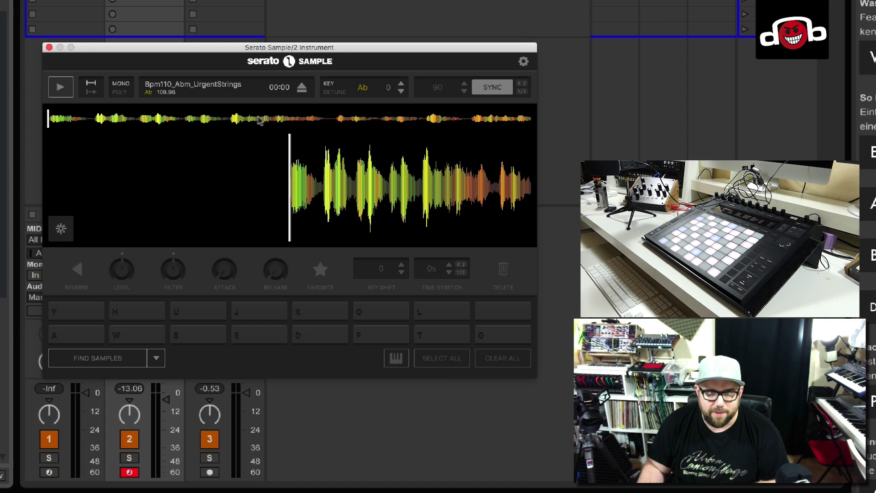
Play the UrgentStrings sample from its start to its end and examine the waveform.
{"action": "left_click", "coordinate": [61, 152]}
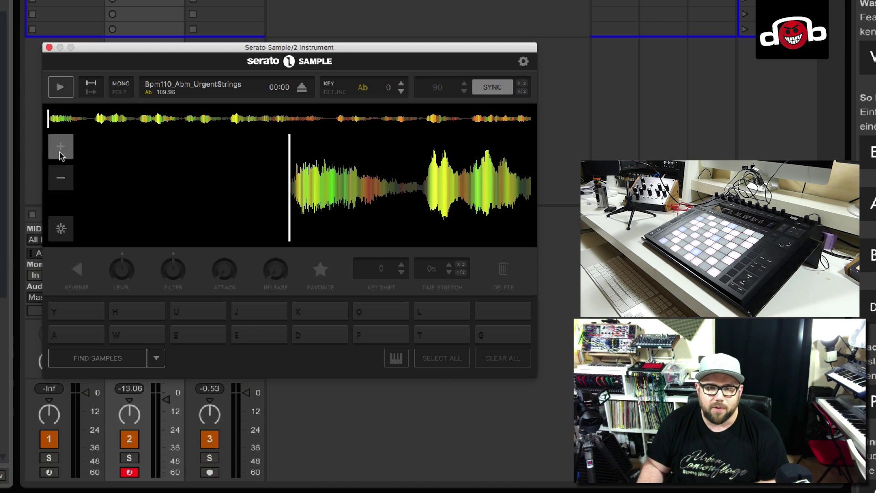
{"action": "left_click", "coordinate": [61, 177]}
{"action": "left_click", "coordinate": [61, 178]}
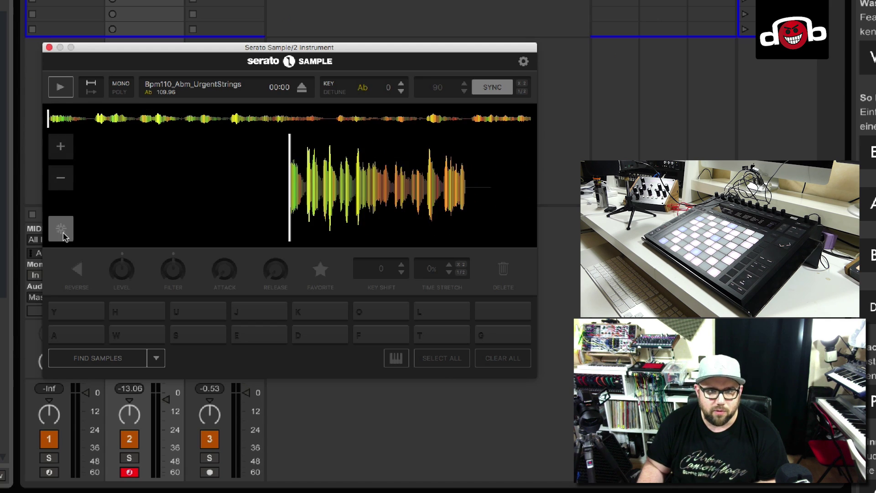
{"action": "key", "text": "space"}
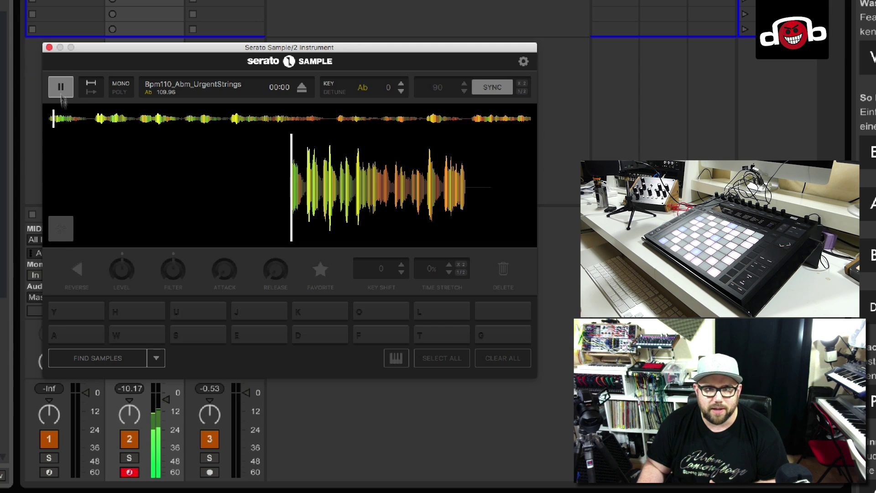
{"action": "key", "text": "space"}
{"action": "left_click", "coordinate": [61, 89]}
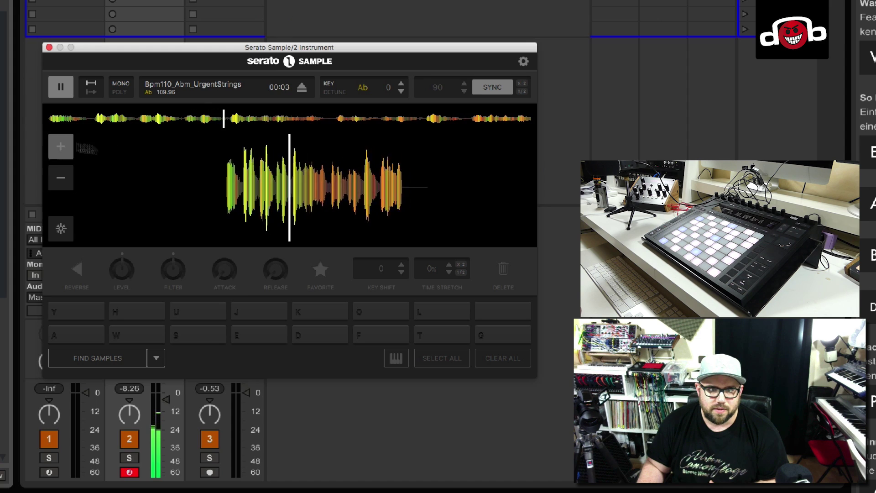
{"action": "left_click", "coordinate": [55, 178]}
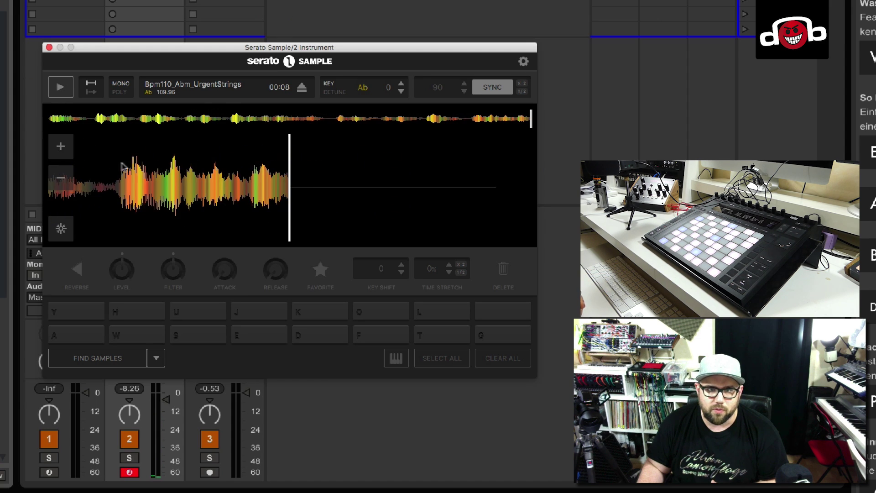
{"action": "left_click", "coordinate": [55, 178]}
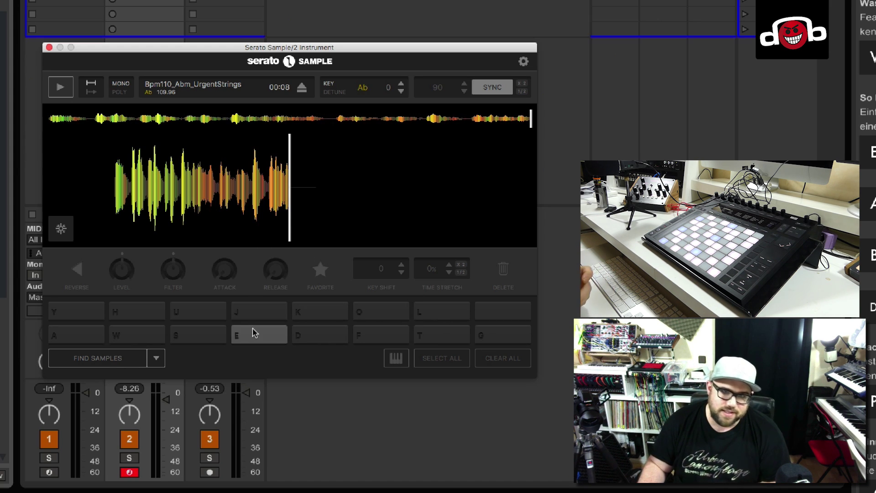
Set a cue point on pad A at the very start of the UrgentStrings sample.
{"action": "mouse_move", "coordinate": [316, 197]}
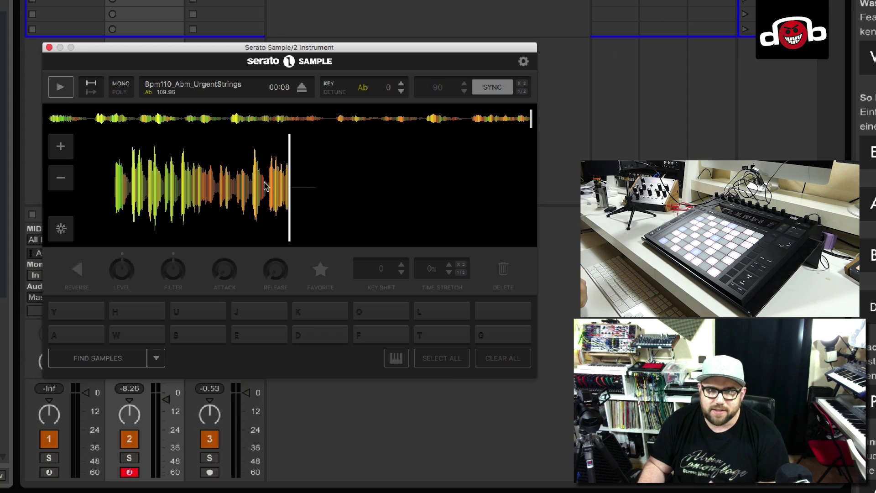
{"action": "key", "text": "space"}
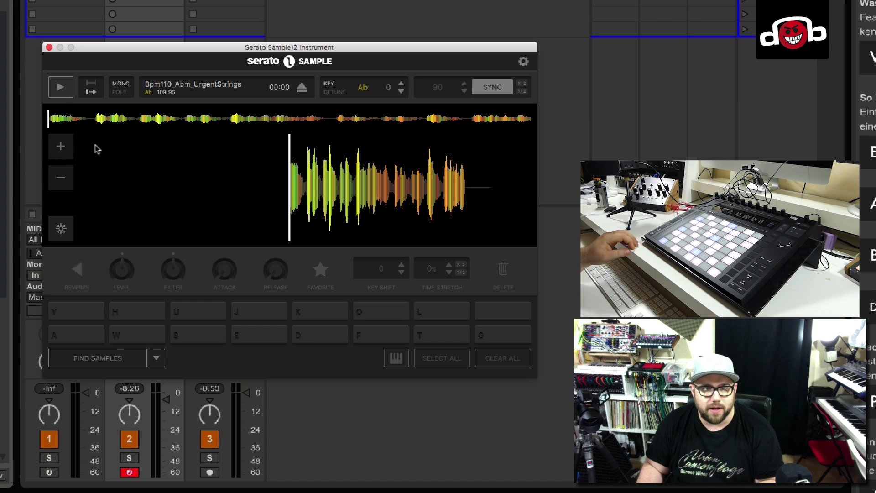
{"action": "left_click", "coordinate": [63, 147]}
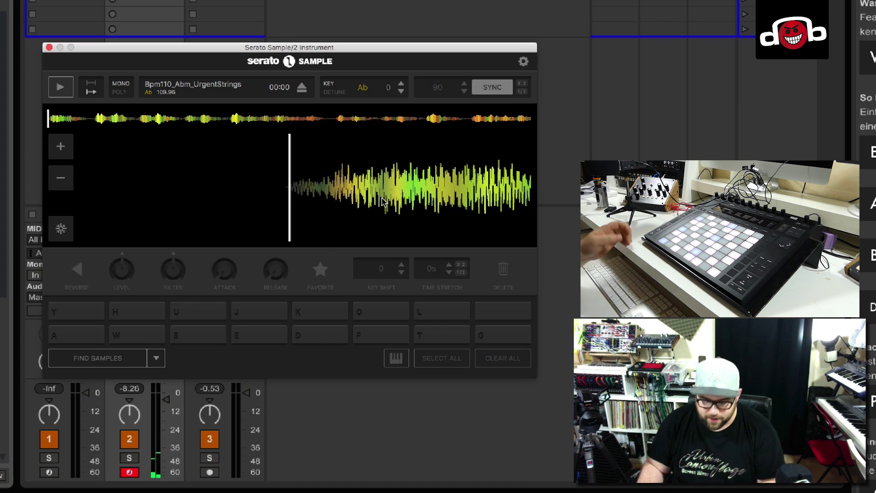
{"action": "left_click", "coordinate": [61, 177]}
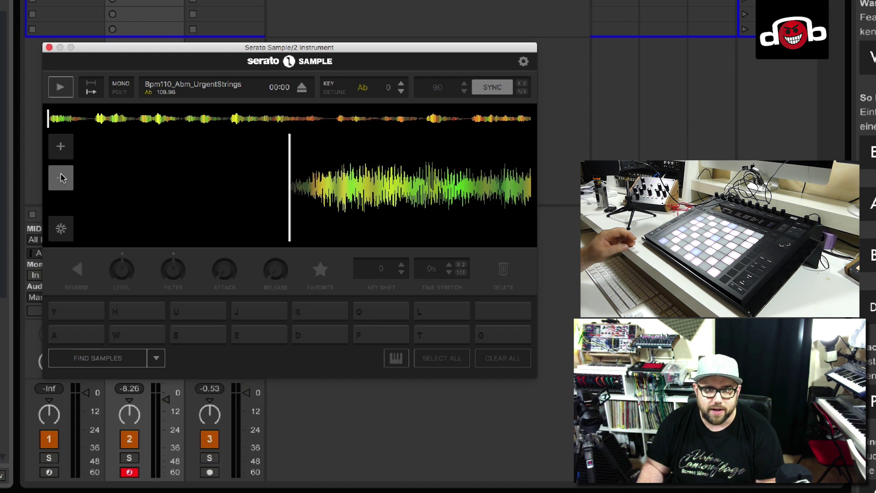
{"action": "left_click", "coordinate": [61, 177]}
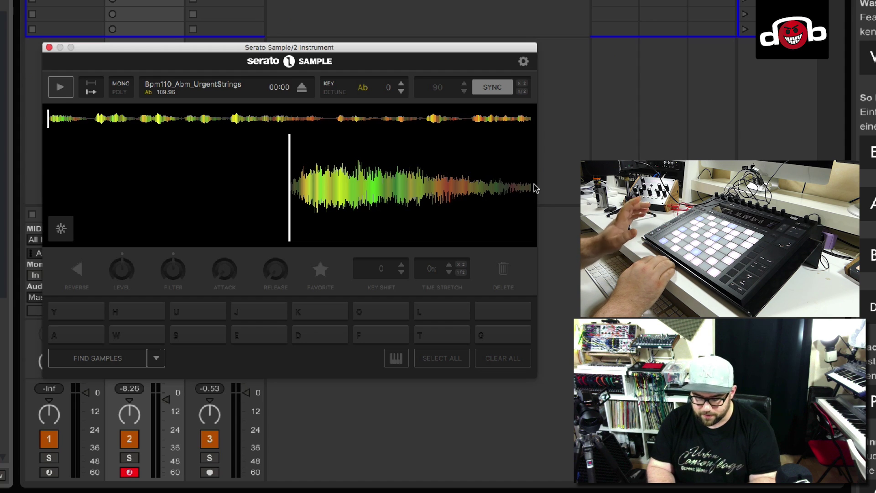
{"action": "key", "text": "a"}
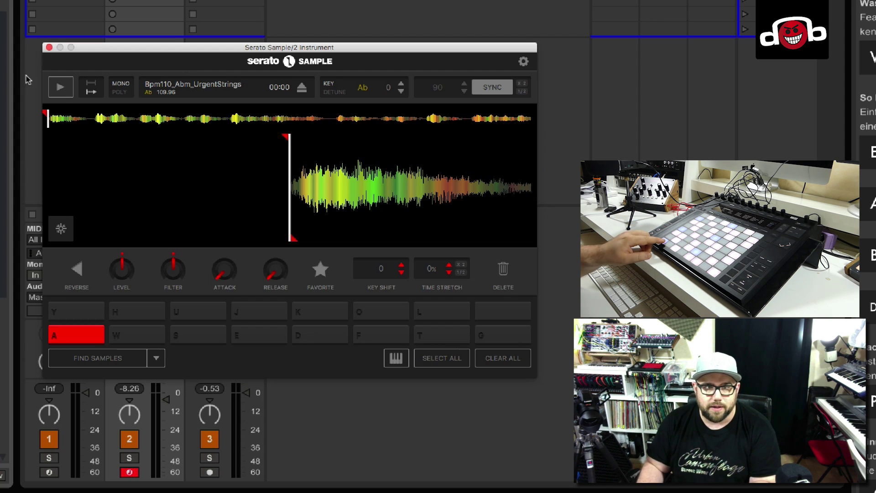
Play the sample and set cue points on the fly for pads W, S, E, D, F, T and G.
{"action": "left_click", "coordinate": [63, 89]}
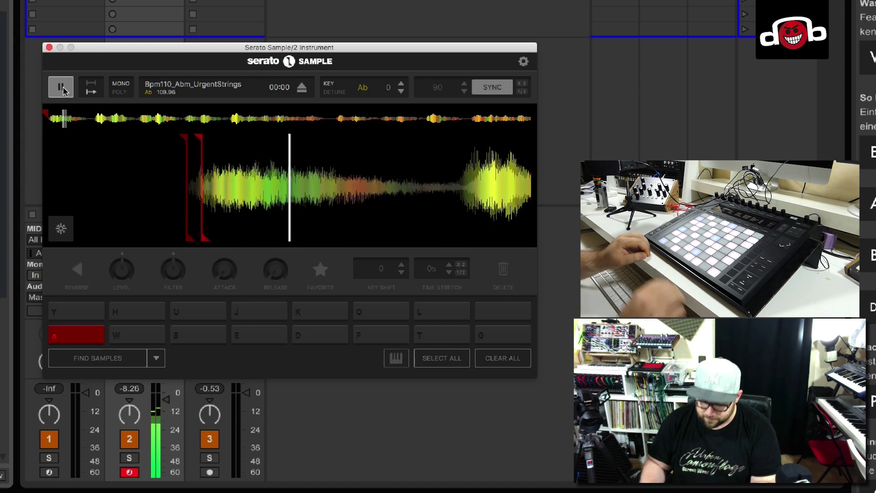
{"action": "key", "text": "w"}
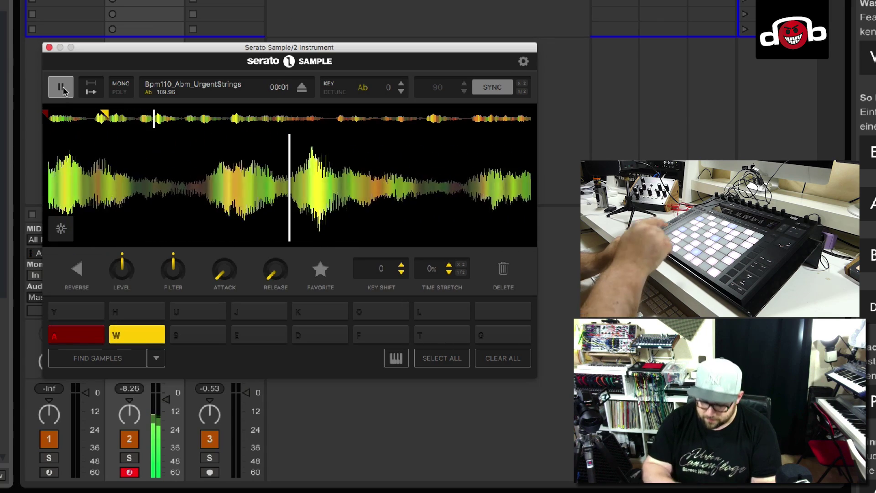
{"action": "key", "text": "s"}
{"action": "key", "text": "e"}
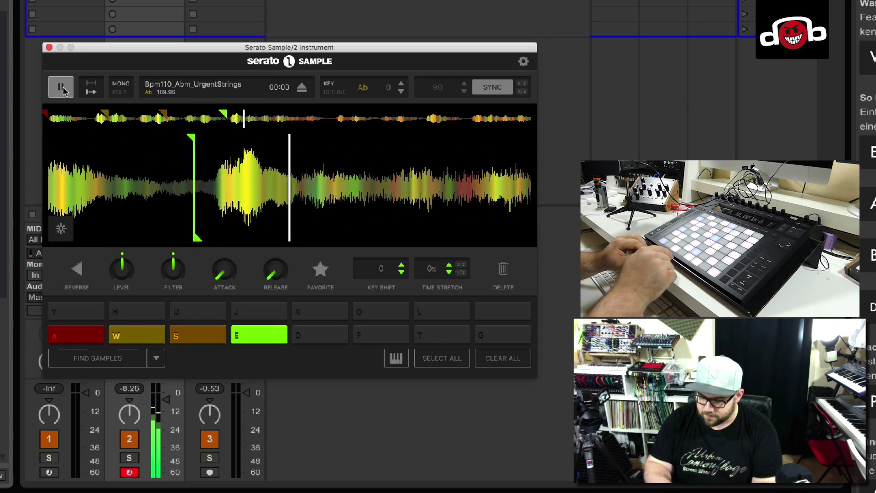
{"action": "key", "text": "d"}
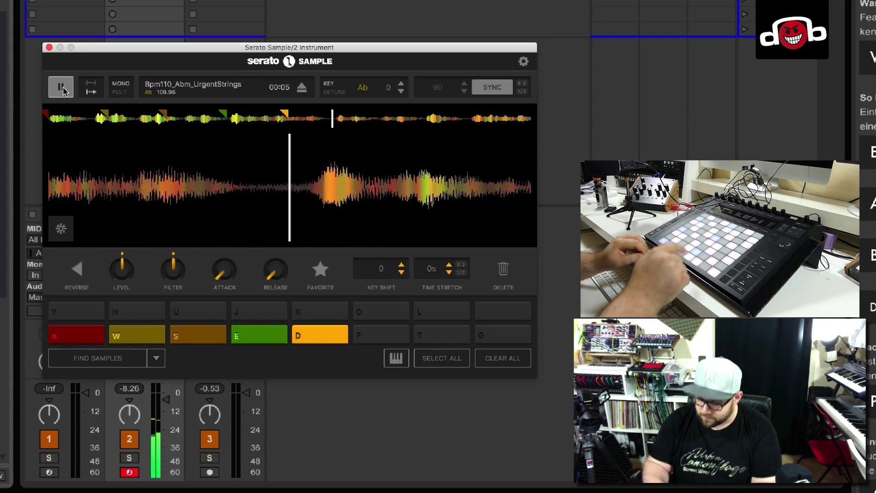
{"action": "key", "text": "f"}
{"action": "key", "text": "t"}
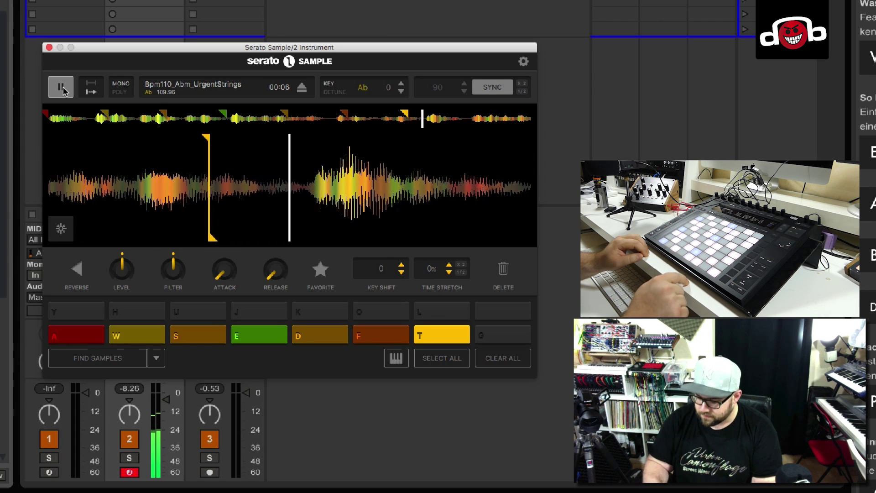
{"action": "key", "text": "g"}
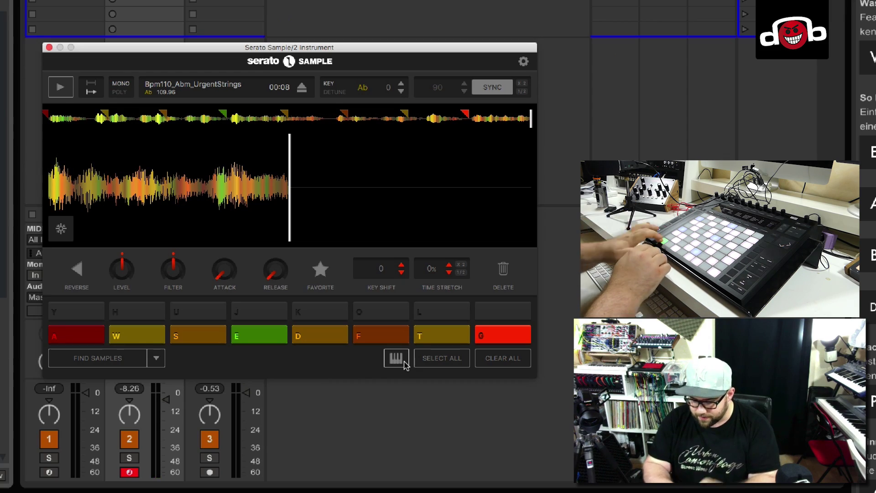
Play the chops on pads A, W, S, E, D and F in varying order, ending with playback stopped.
{"action": "key", "text": "a"}
{"action": "key", "text": "w"}
{"action": "key", "text": "s"}
{"action": "key", "text": "e"}
{"action": "key", "text": "s"}
{"action": "key", "text": "d"}
{"action": "key", "text": "f"}
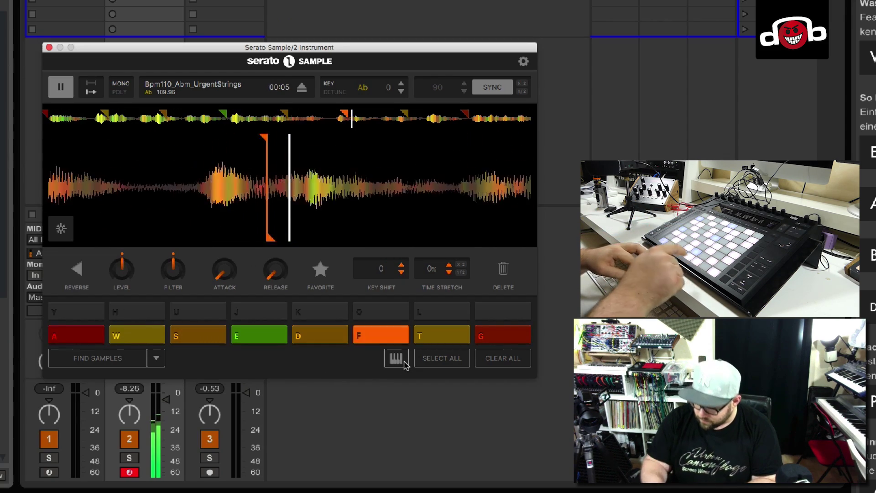
{"action": "key", "text": "d"}
{"action": "key", "text": "a"}
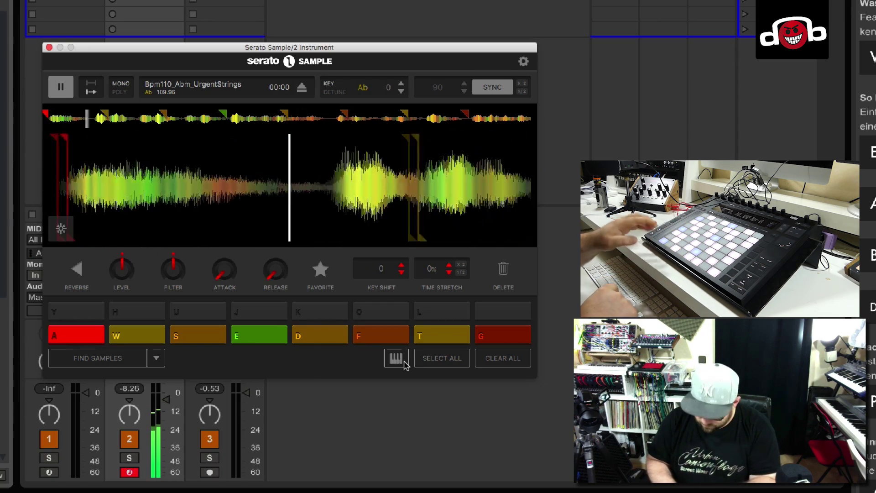
{"action": "key", "text": "d"}
{"action": "key", "text": "f"}
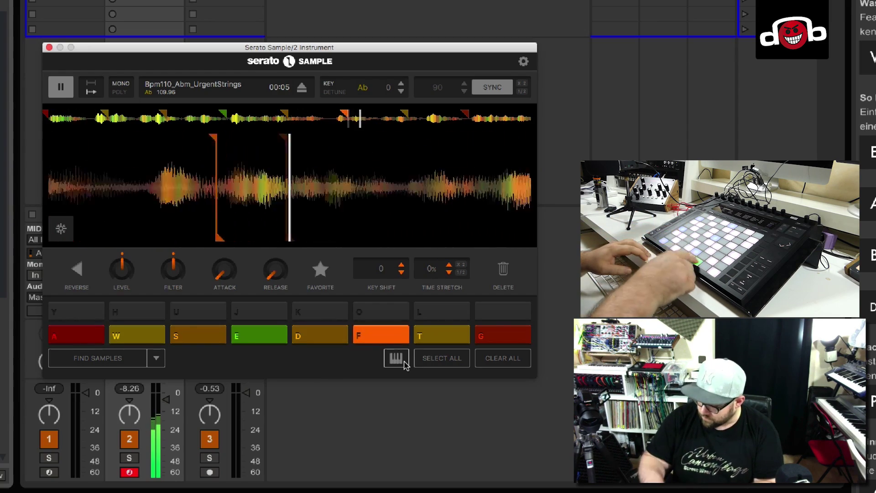
{"action": "key", "text": "e"}
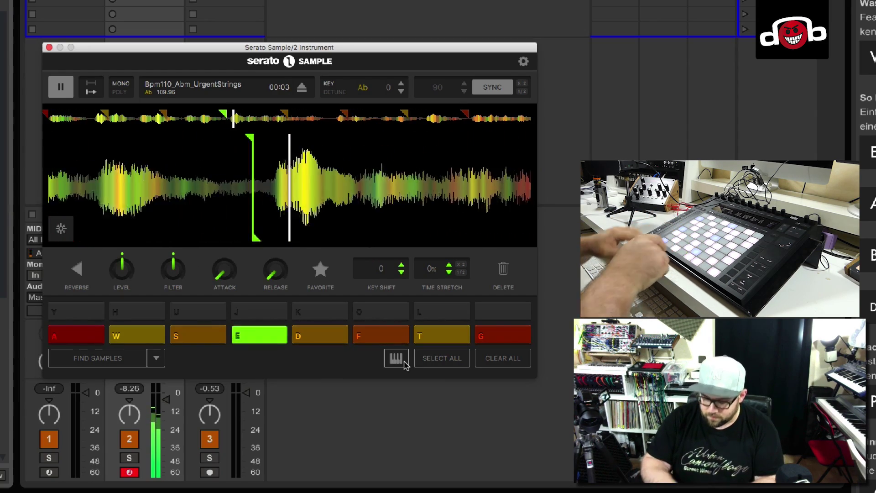
{"action": "key", "text": "a"}
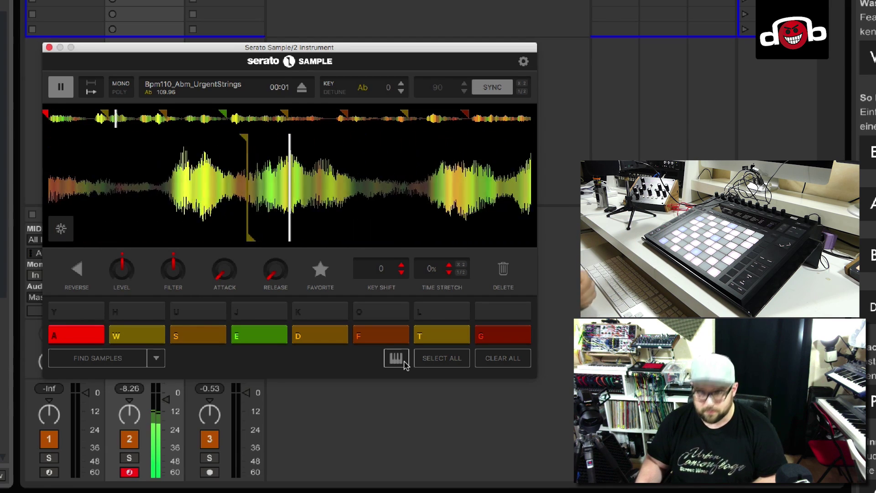
{"action": "left_click", "coordinate": [61, 88]}
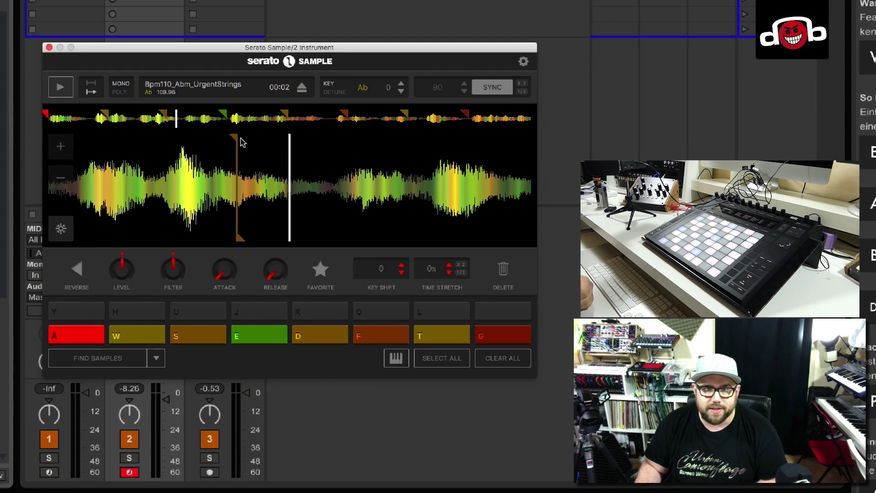
Move pad S's start point to the next string phrase and set its end point just before the following hit.
{"action": "left_click_drag", "start_coordinate": [239, 138], "coordinate": [336, 144]}
{"action": "mouse_move", "coordinate": [349, 242]}
{"action": "left_mouse_down"}
{"action": "mouse_move", "coordinate": [547, 249]}
{"action": "mouse_move", "coordinate": [390, 234]}
{"action": "mouse_move", "coordinate": [536, 240]}
{"action": "mouse_move", "coordinate": [413, 219]}
{"action": "mouse_move", "coordinate": [436, 222]}
{"action": "left_mouse_up"}
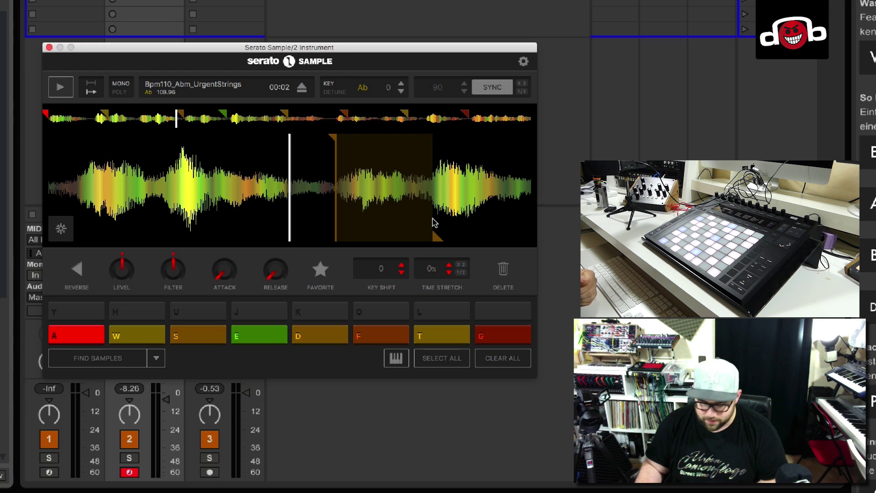
{"action": "left_click_drag", "start_coordinate": [434, 222], "coordinate": [434, 223]}
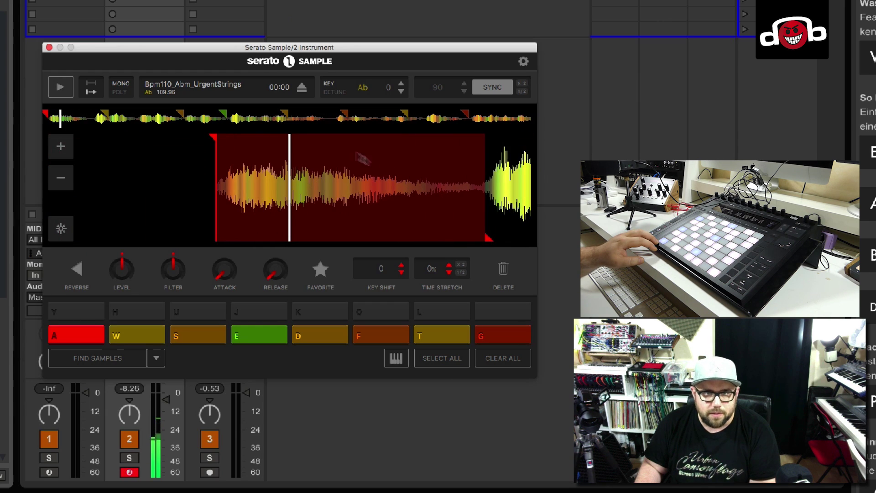
Fine-tune the start points of pads A and G by moving them slightly closer to their string attacks.
{"action": "left_click_drag", "start_coordinate": [218, 144], "coordinate": [225, 142]}
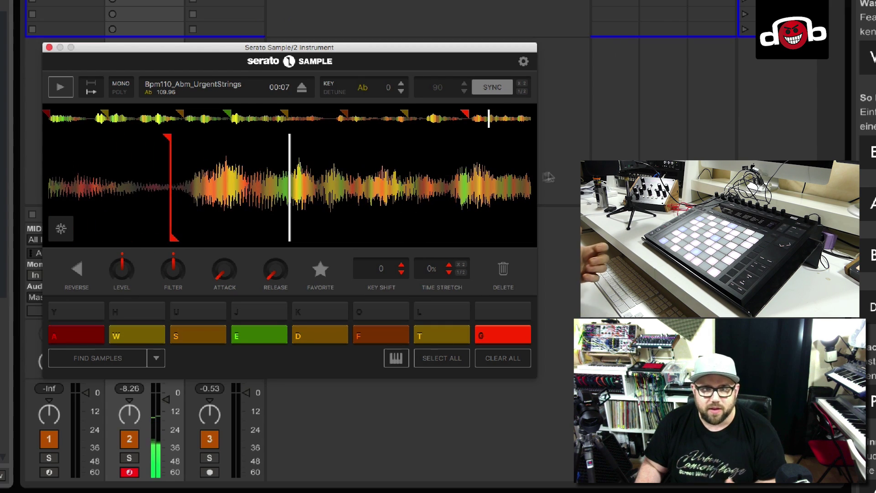
{"action": "left_click_drag", "start_coordinate": [165, 139], "coordinate": [184, 138]}
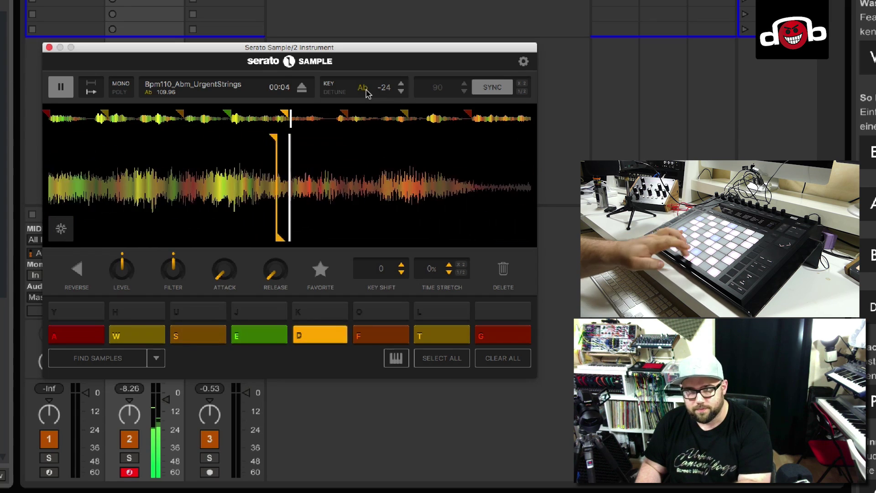
Audition the chops with the sample's key shifted by -24 and +12, and set the shift to +4.
{"action": "left_click", "coordinate": [69, 88]}
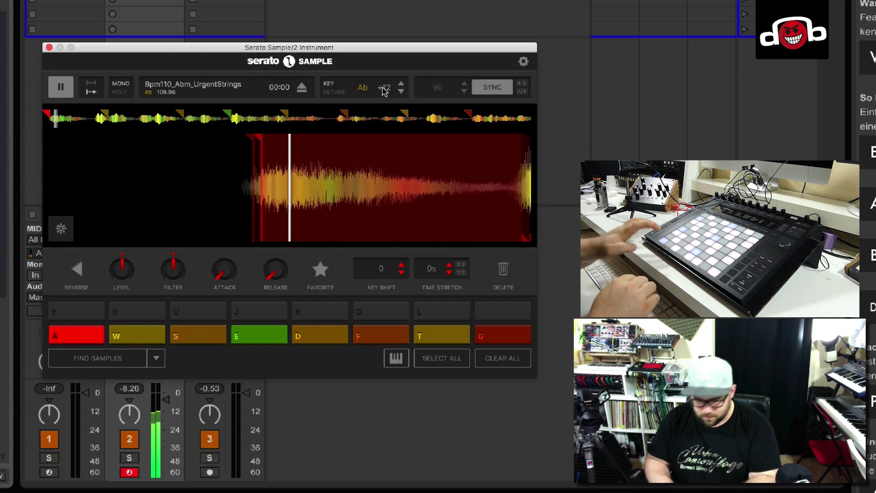
{"action": "left_click", "coordinate": [51, 90]}
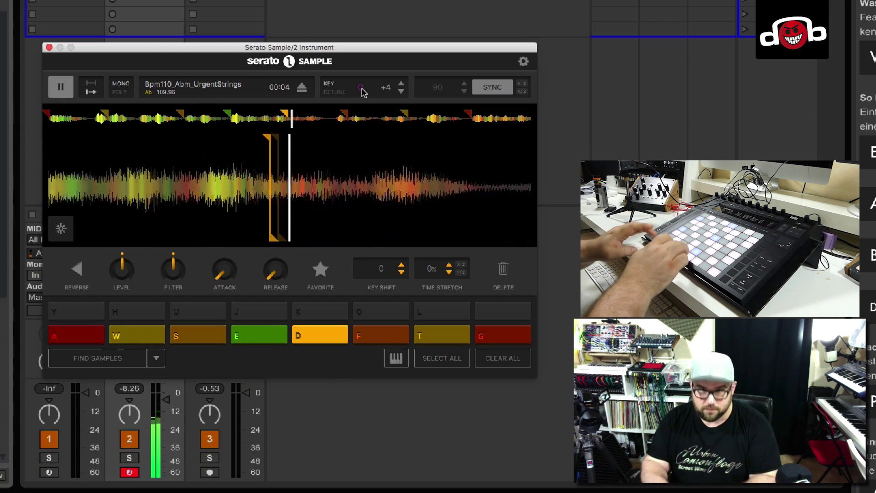
{"action": "left_click", "coordinate": [59, 89]}
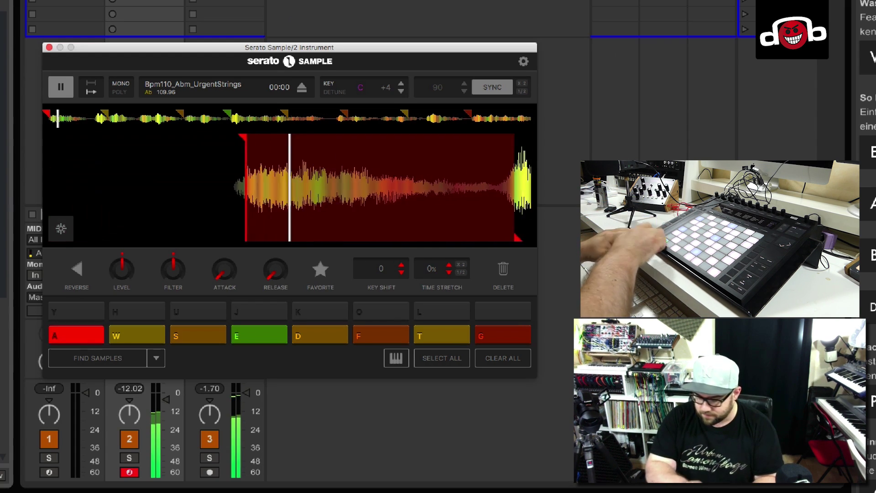
Play the transposed chops on pads A, D, W, F and T over the running beat.
{"action": "key", "text": "d"}
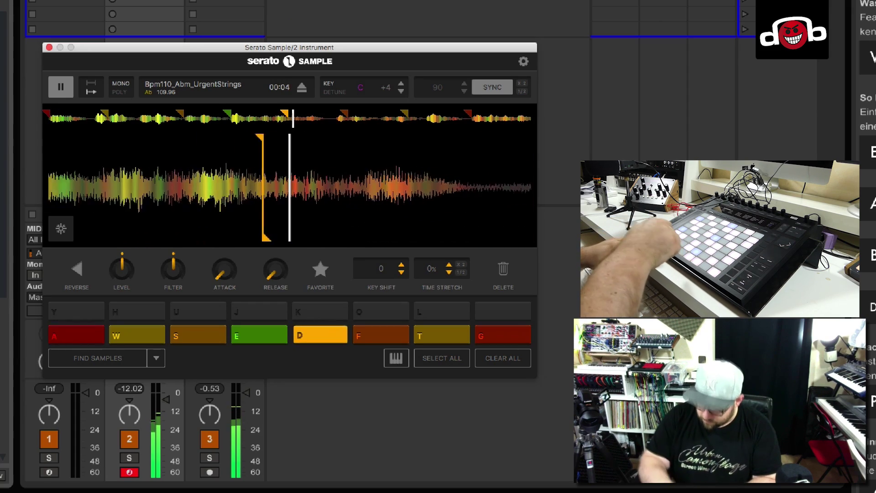
{"action": "key", "text": "d"}
{"action": "key", "text": "d"}
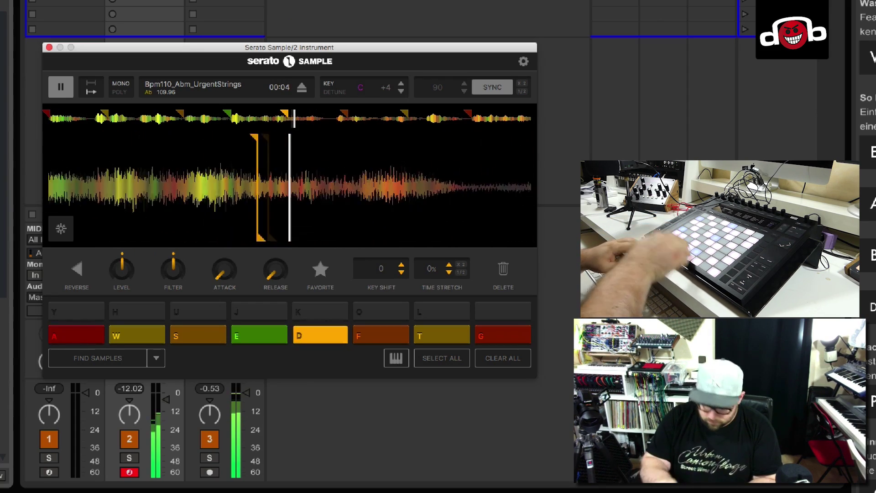
{"action": "key", "text": "a"}
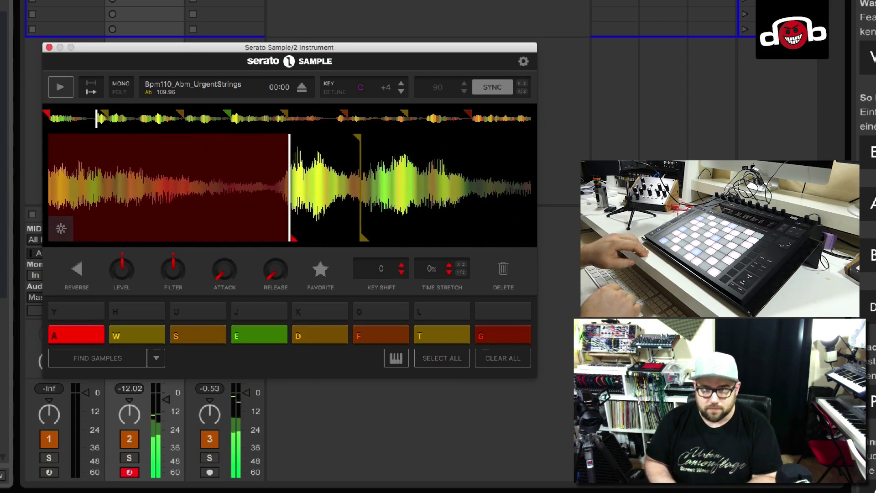
{"action": "key", "text": "w"}
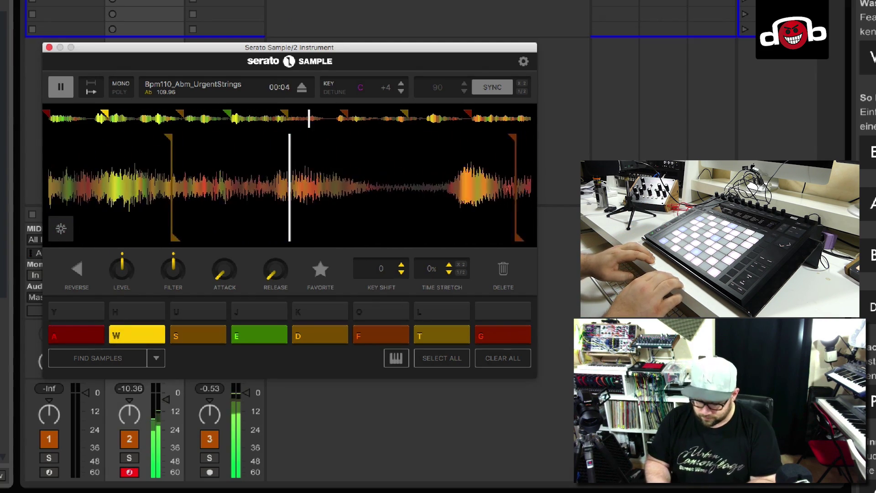
{"action": "key", "text": "w"}
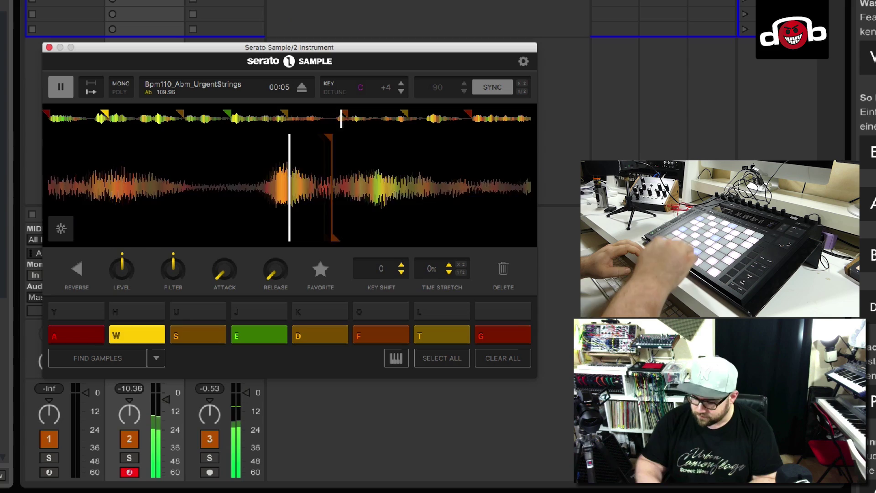
{"action": "key", "text": "d"}
{"action": "key", "text": "d"}
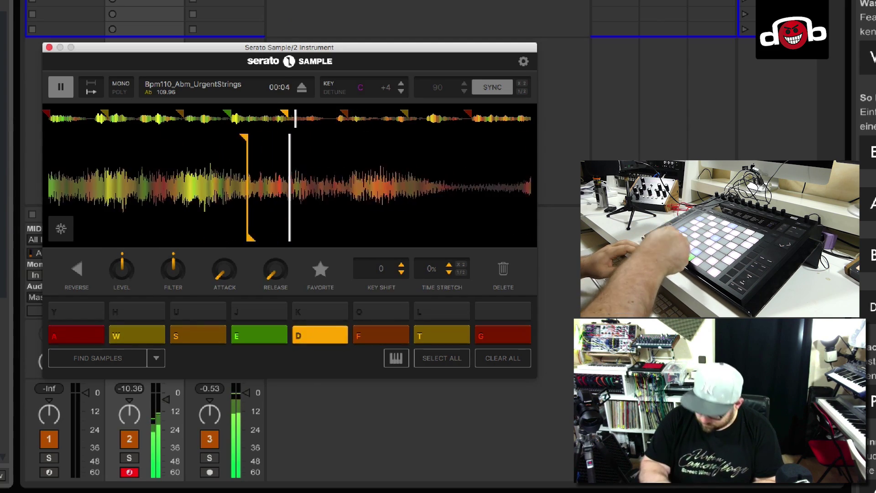
{"action": "key", "text": "d"}
{"action": "key", "text": "d"}
{"action": "key", "text": "f"}
{"action": "key", "text": "t"}
{"action": "key", "text": "w"}
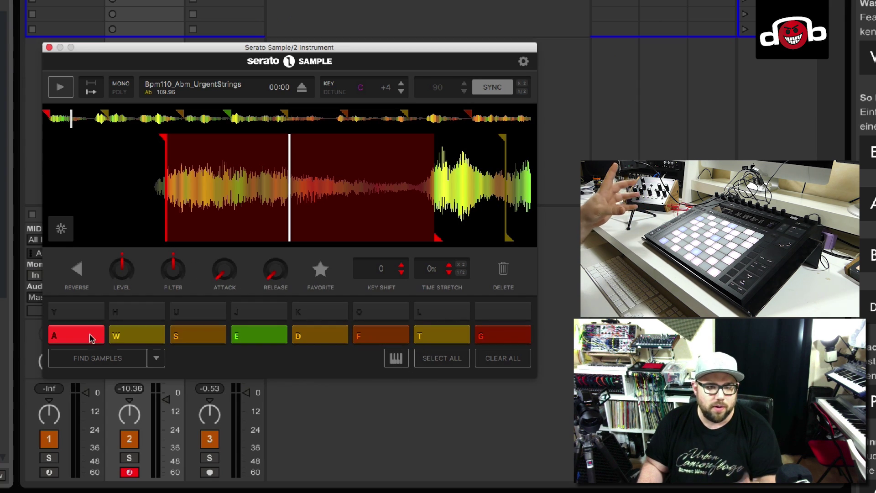
Select all pads, sweep their filter down to 173 Hz and bring it back to about the centre.
{"action": "left_click", "coordinate": [458, 363]}
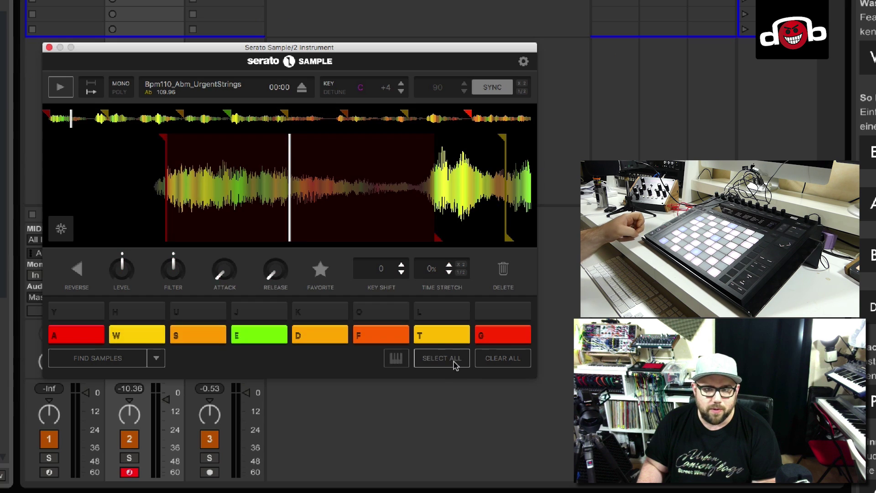
{"action": "mouse_move", "coordinate": [181, 277]}
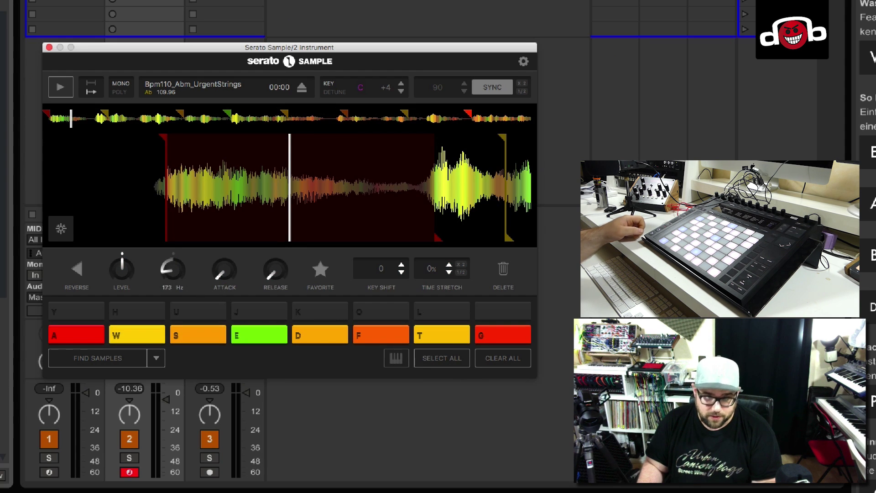
{"action": "left_click_drag", "start_coordinate": [178, 276], "coordinate": [178, 251]}
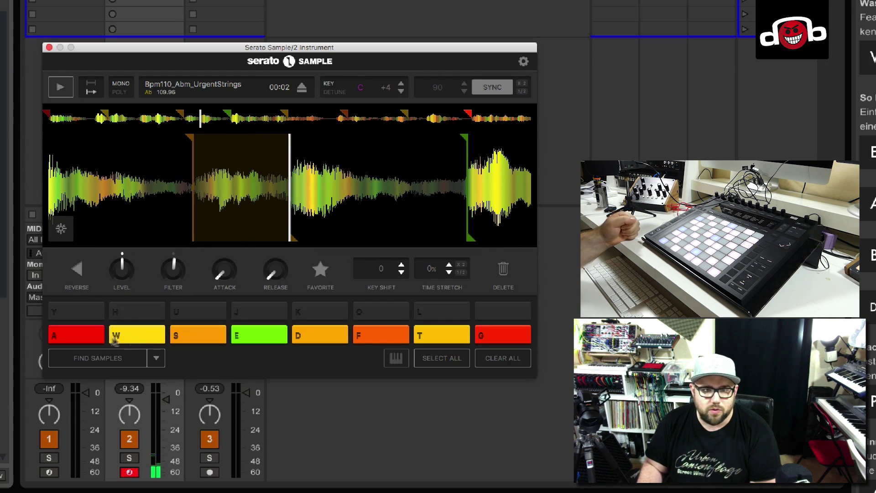
Compare the filter on individual pads A and W, turning up only pad W's filter, and stop playback.
{"action": "left_click", "coordinate": [68, 335]}
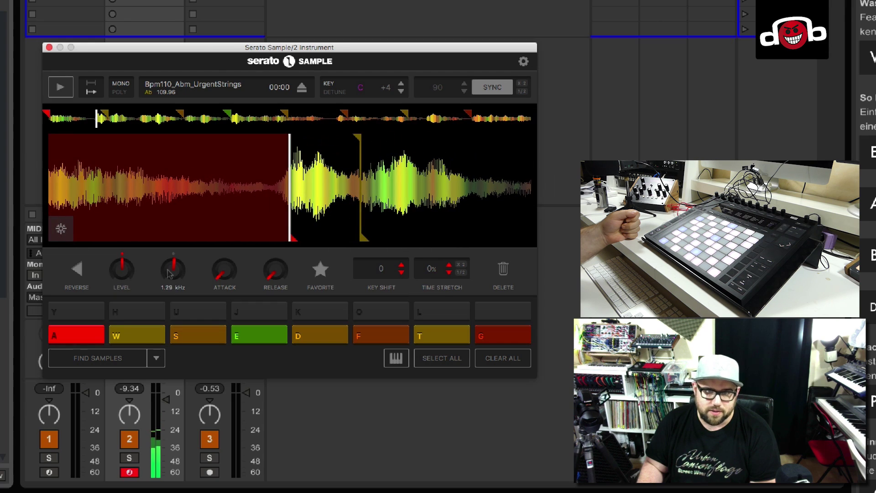
{"action": "left_click", "coordinate": [121, 335]}
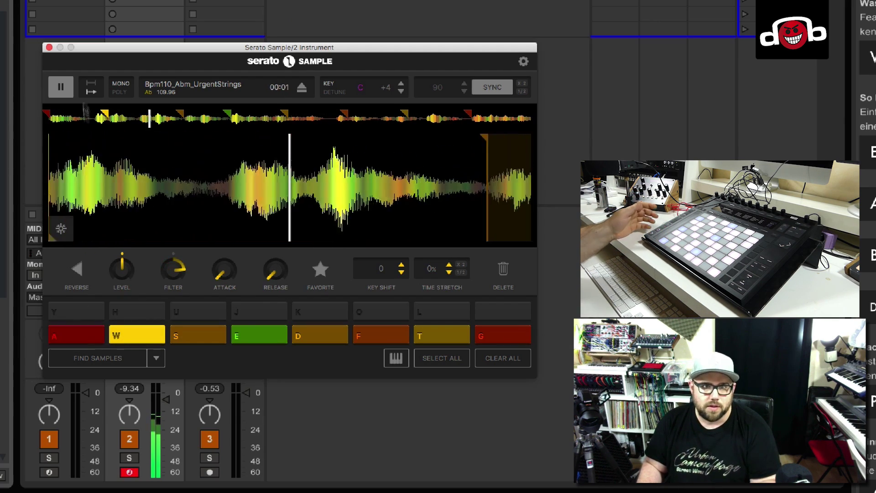
{"action": "left_click", "coordinate": [63, 88]}
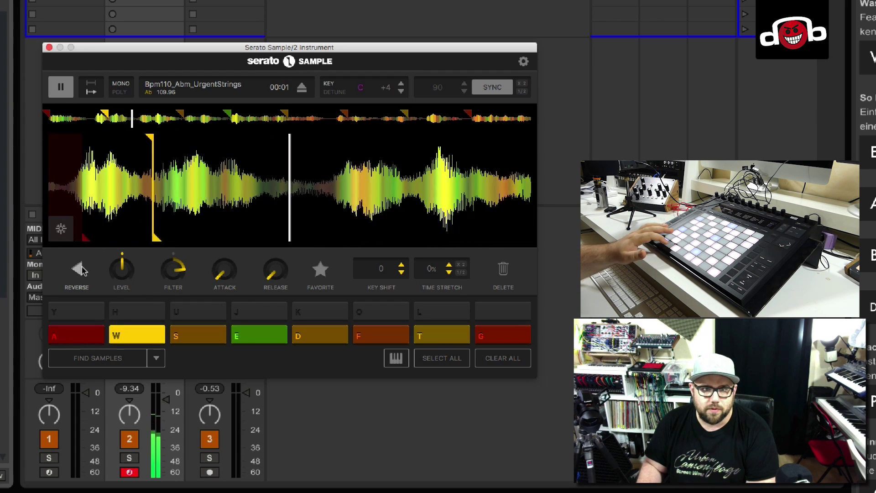
Reverse pad W's chop and play it to hear the effect, ending with playback stopped.
{"action": "left_click", "coordinate": [62, 87]}
{"action": "left_click", "coordinate": [65, 88]}
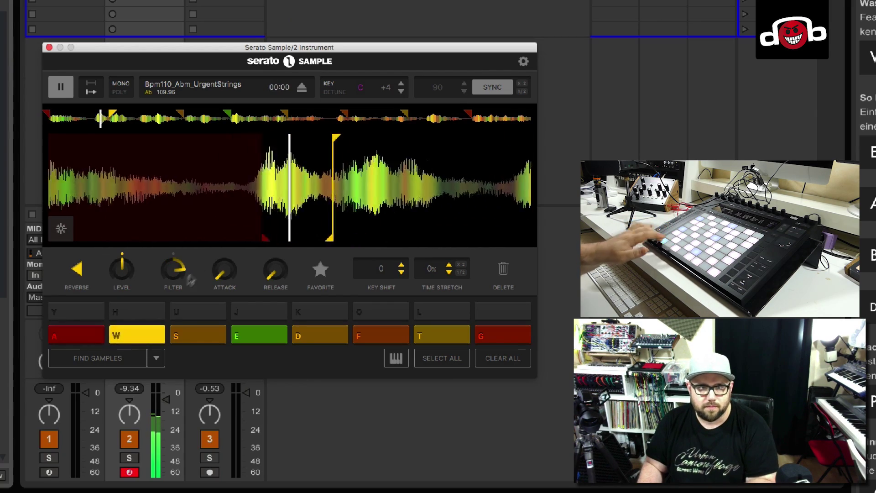
{"action": "left_click", "coordinate": [64, 88]}
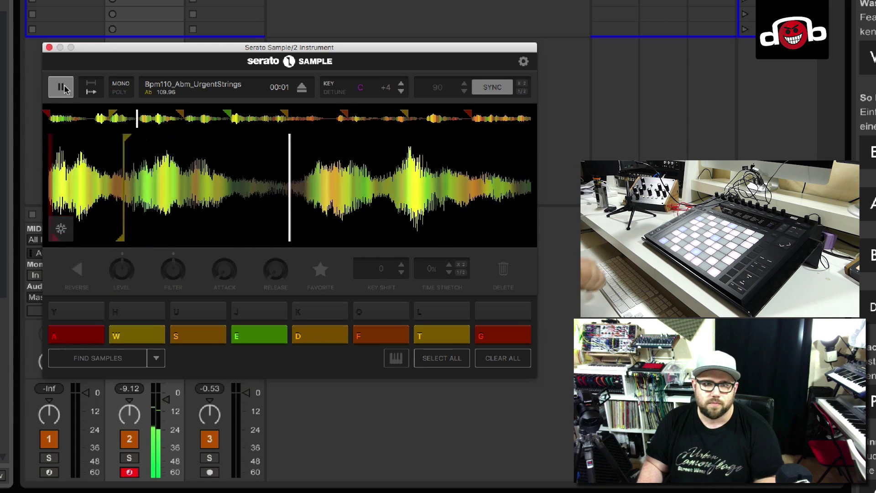
{"action": "left_click", "coordinate": [64, 87]}
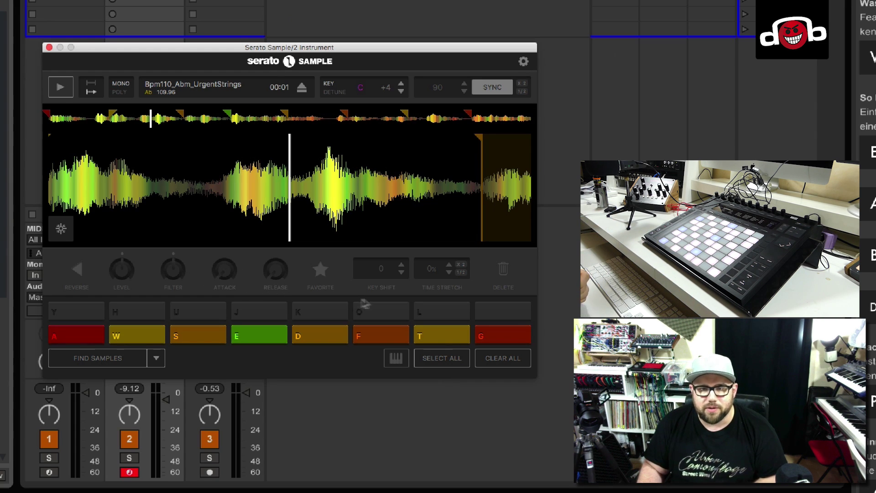
Audition pad D and set its key shift to +5 and its time stretch to -15%.
{"action": "left_click", "coordinate": [316, 337]}
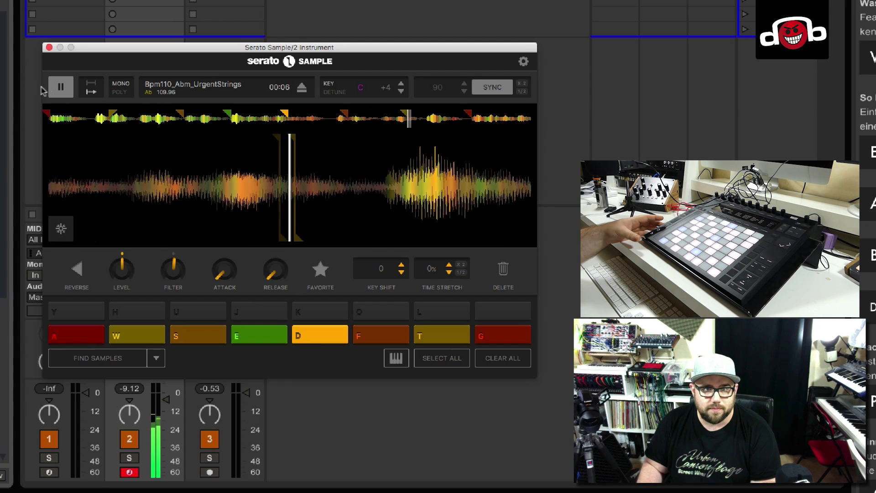
{"action": "left_click", "coordinate": [64, 86]}
{"action": "left_click", "coordinate": [309, 339]}
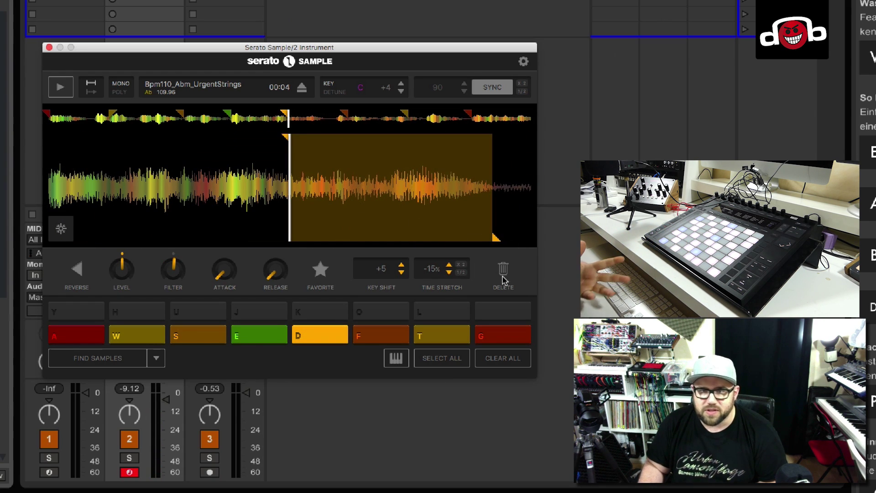
Clear the cue points from all pads and load the Bpm110_MetalTron_Percussion sample.
{"action": "left_click", "coordinate": [505, 359]}
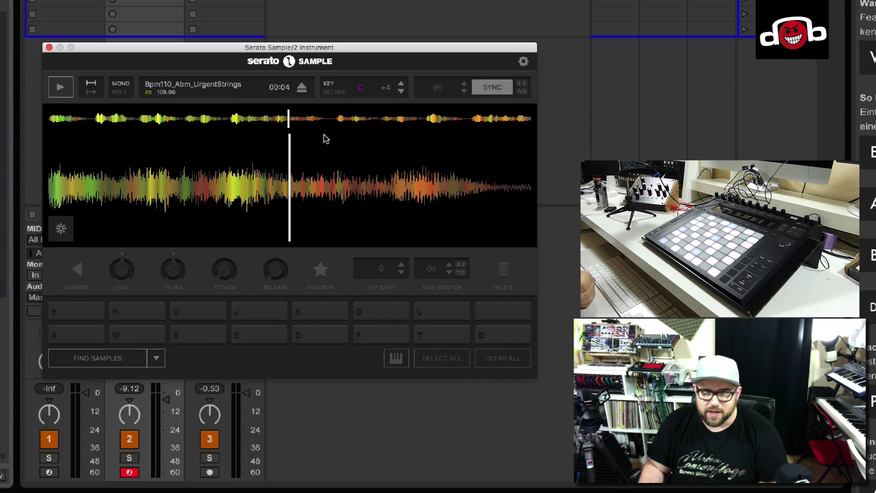
{"action": "left_click", "coordinate": [162, 359]}
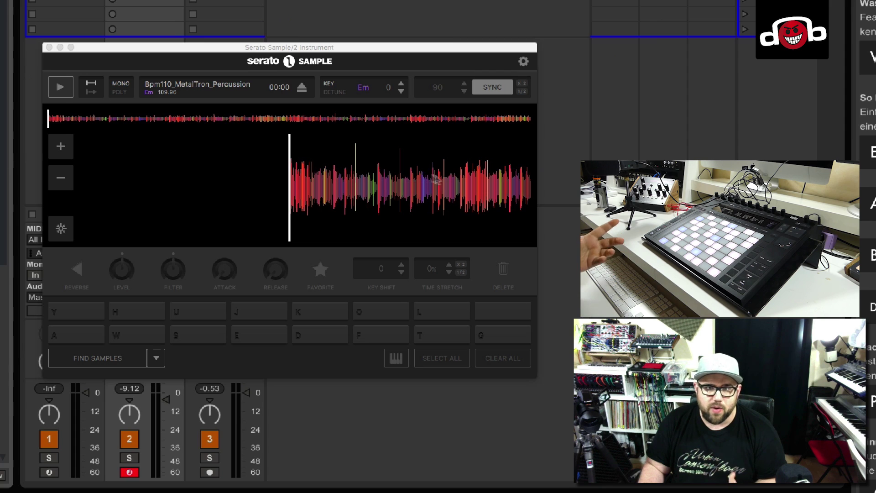
Set a cue point on pad A at the very start of the MetalTron percussion sample.
{"action": "left_click", "coordinate": [55, 151]}
{"action": "left_click", "coordinate": [61, 151]}
{"action": "left_click", "coordinate": [62, 151]}
{"action": "left_click", "coordinate": [71, 336]}
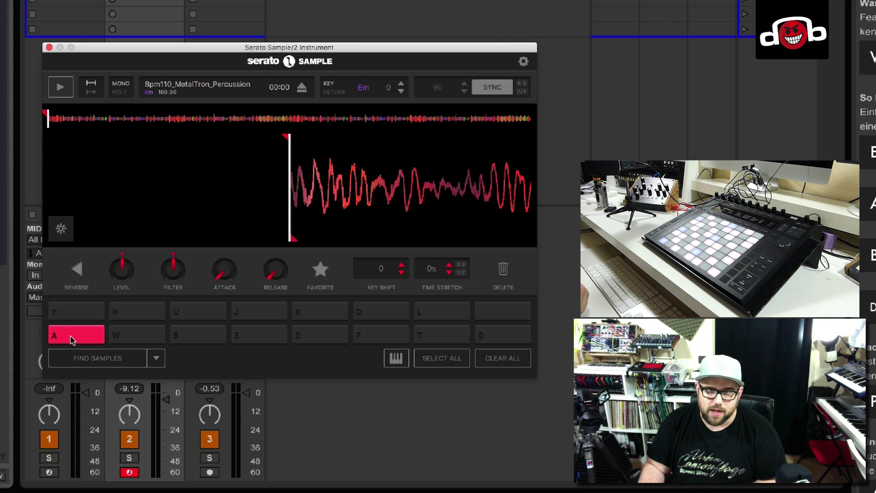
Slice the MetalTron percussion sample across all pads with Set Slicer at slice length 1.
{"action": "left_click", "coordinate": [157, 364]}
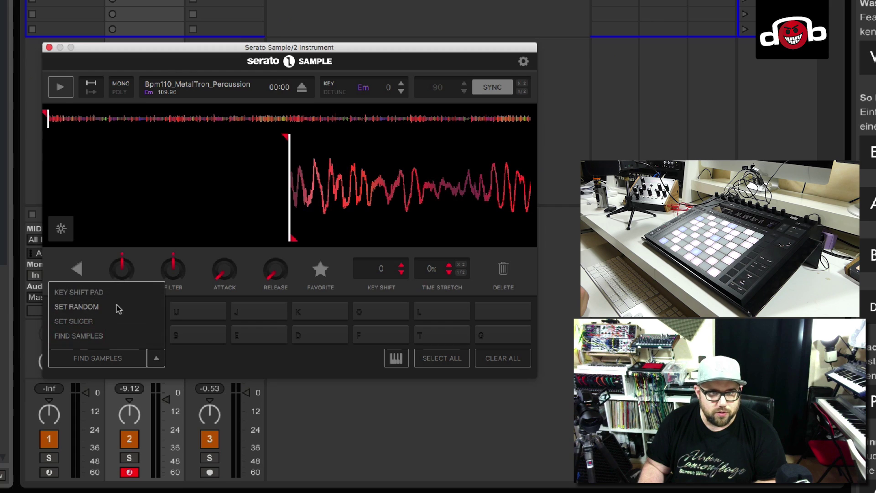
{"action": "left_click", "coordinate": [100, 326]}
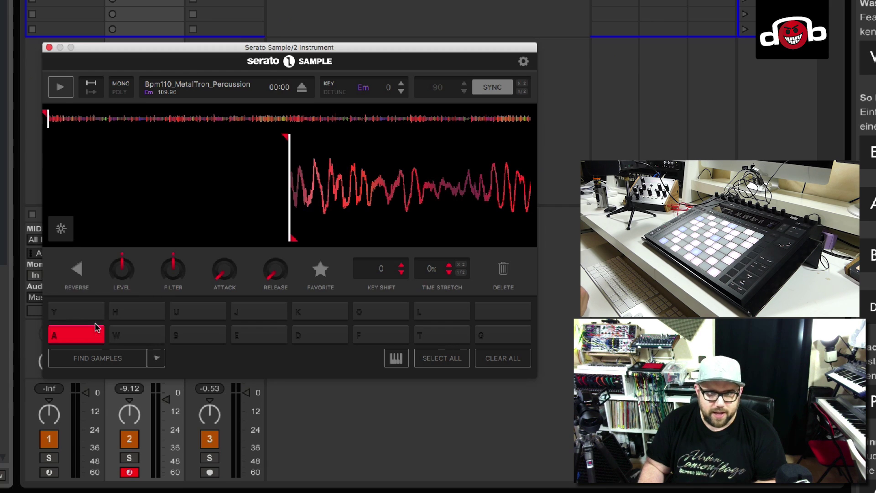
{"action": "left_click", "coordinate": [156, 360]}
{"action": "left_click", "coordinate": [93, 322]}
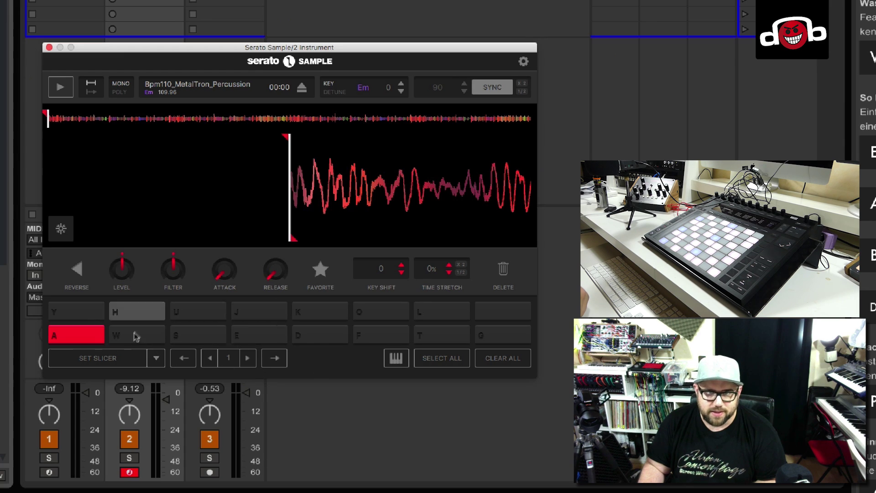
{"action": "left_click", "coordinate": [126, 358]}
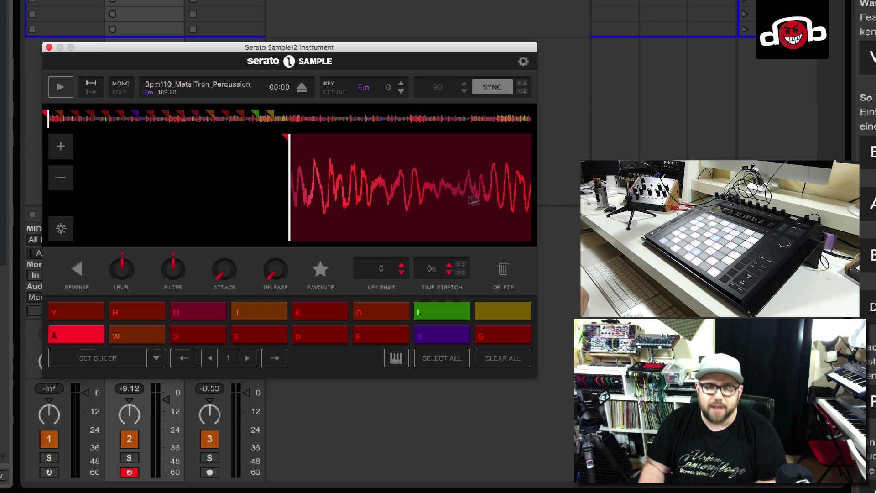
Try slice lengths of 2 and above, shorten the slices down to 1/4, and return the slice length to 1.
{"action": "left_click", "coordinate": [59, 188]}
{"action": "left_click", "coordinate": [59, 188]}
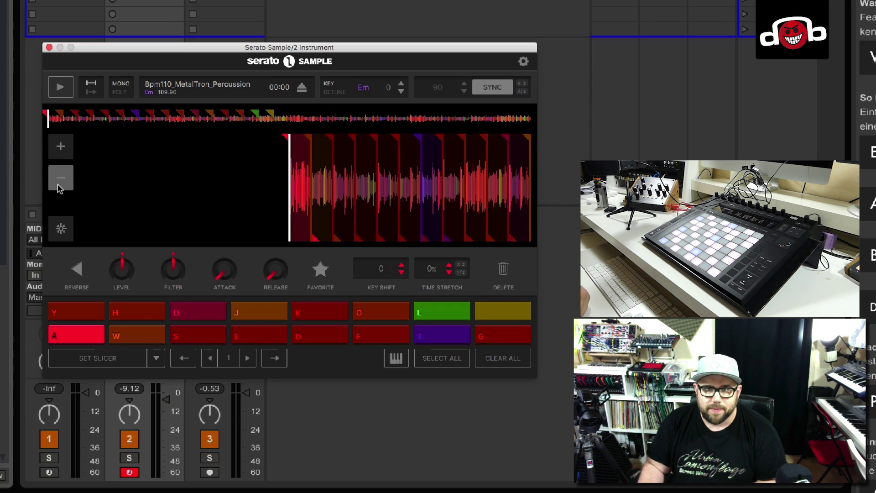
{"action": "left_click", "coordinate": [58, 188]}
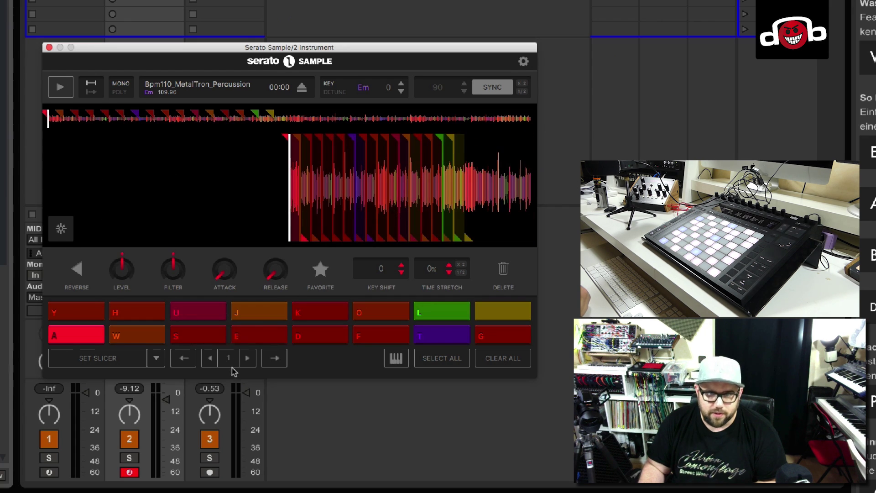
{"action": "left_click", "coordinate": [246, 360]}
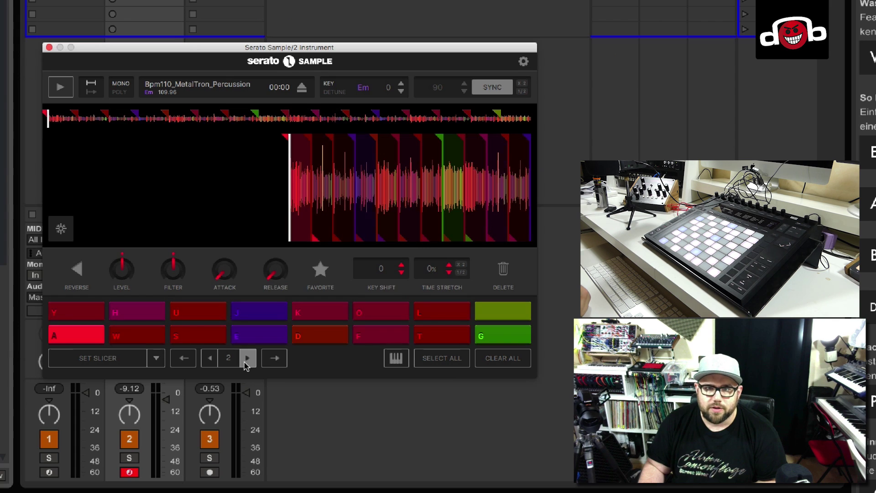
{"action": "left_click", "coordinate": [247, 359]}
{"action": "left_click", "coordinate": [246, 360]}
{"action": "left_click", "coordinate": [210, 359]}
{"action": "left_click", "coordinate": [209, 359]}
{"action": "left_click", "coordinate": [210, 359]}
{"action": "left_click", "coordinate": [209, 358]}
{"action": "left_click", "coordinate": [209, 358]}
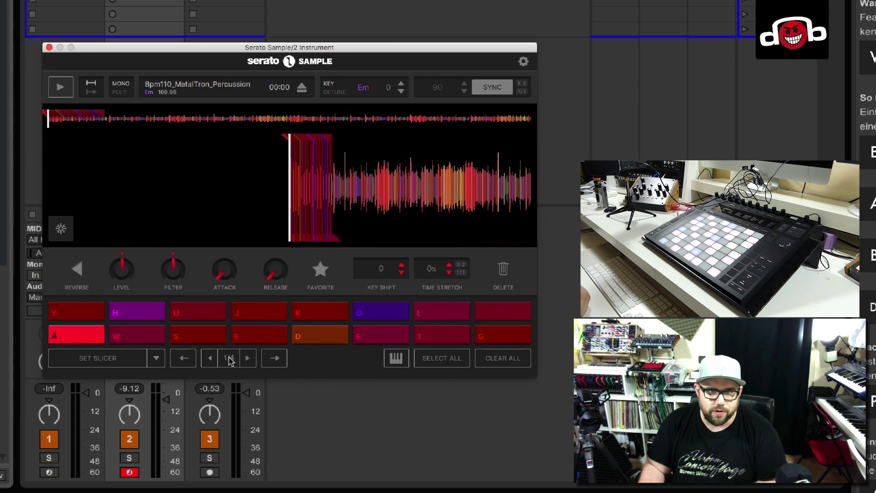
{"action": "left_click", "coordinate": [246, 359]}
{"action": "left_click", "coordinate": [246, 359]}
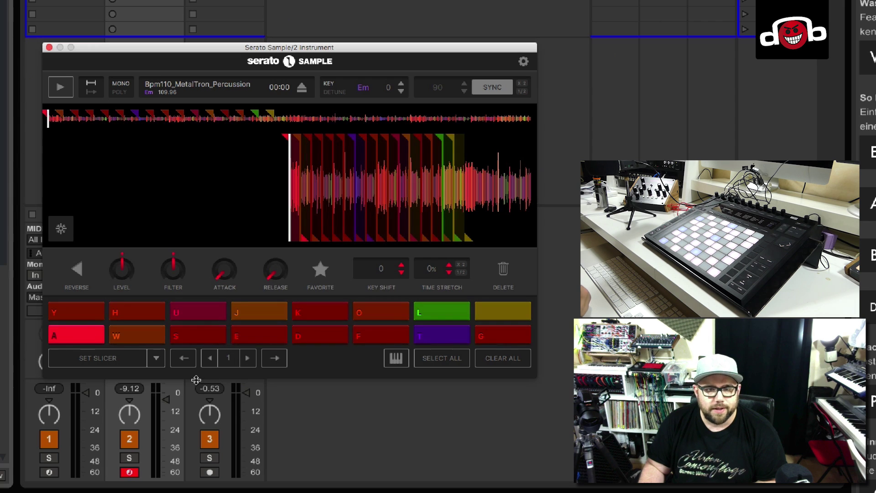
Shift the whole set of slices forward along the percussion sample and move it back to the sample's start.
{"action": "left_click", "coordinate": [274, 358]}
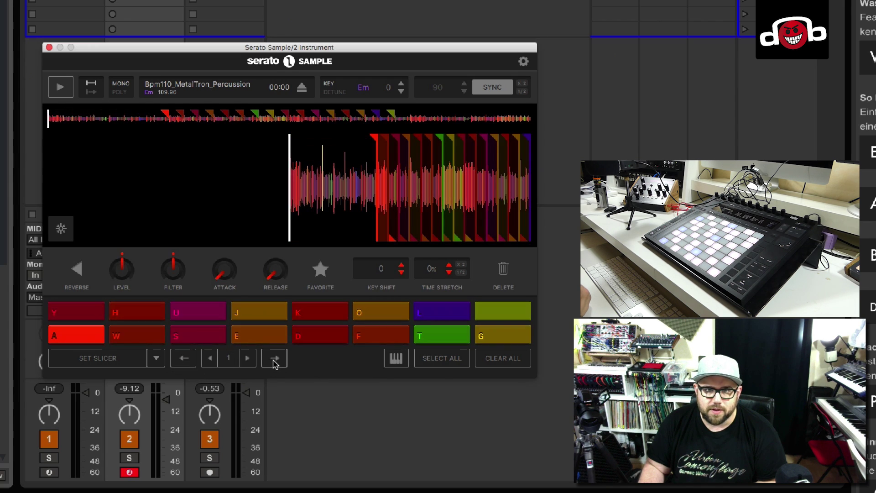
{"action": "left_click", "coordinate": [274, 359]}
{"action": "left_click", "coordinate": [182, 358]}
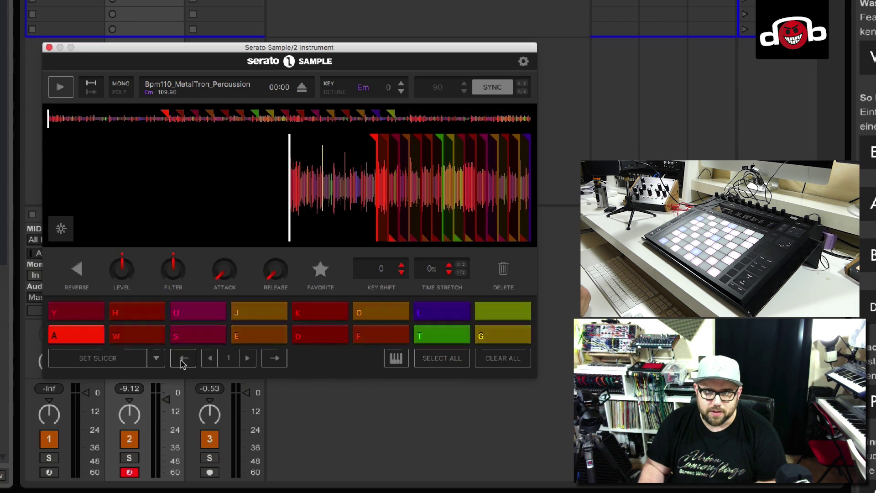
{"action": "left_click", "coordinate": [181, 359]}
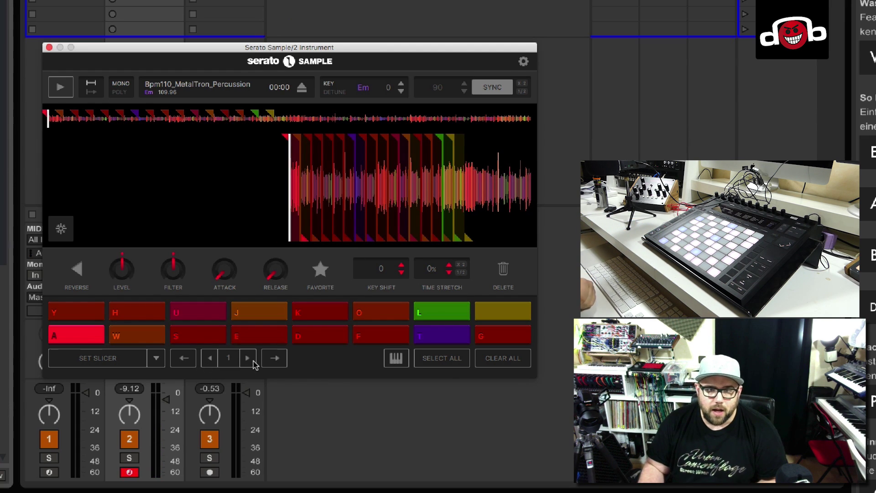
Set the slicer's slice length to 1/4.
{"action": "left_click", "coordinate": [210, 358]}
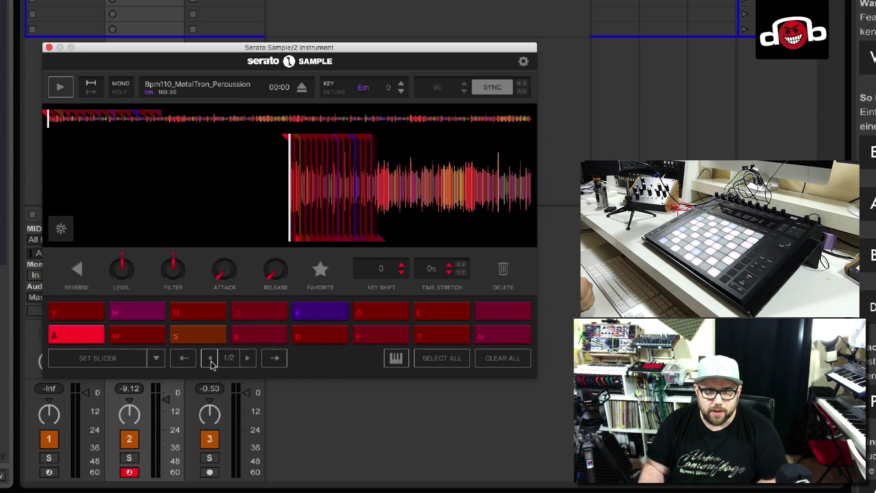
{"action": "left_click", "coordinate": [210, 358]}
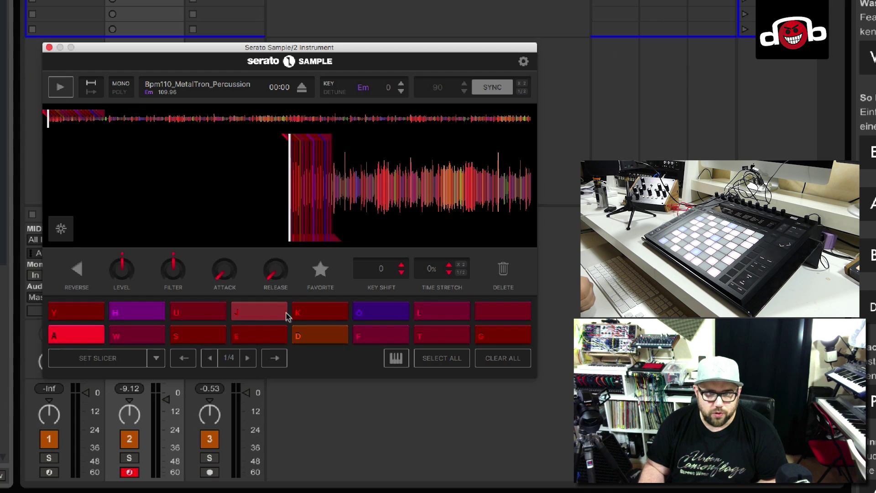
{"action": "key", "text": "space"}
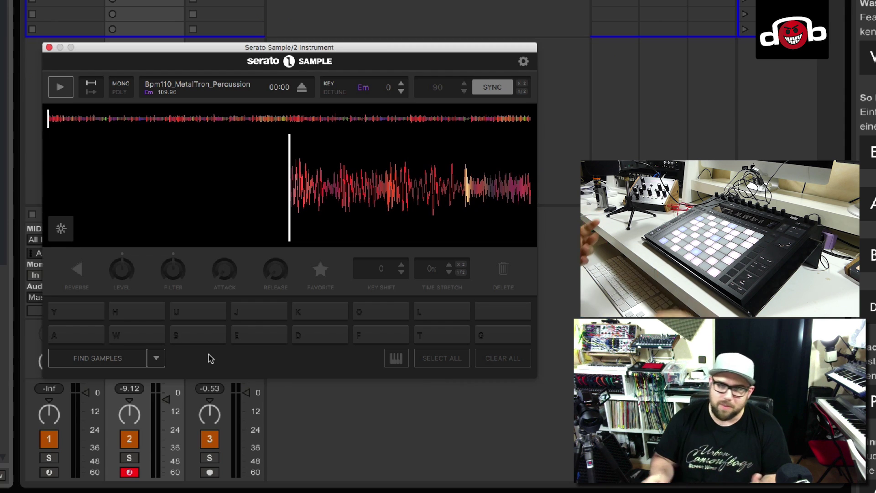
Fill the emptied pads with automatically detected chops from the percussion sample using Find Samples.
{"action": "left_click", "coordinate": [122, 362]}
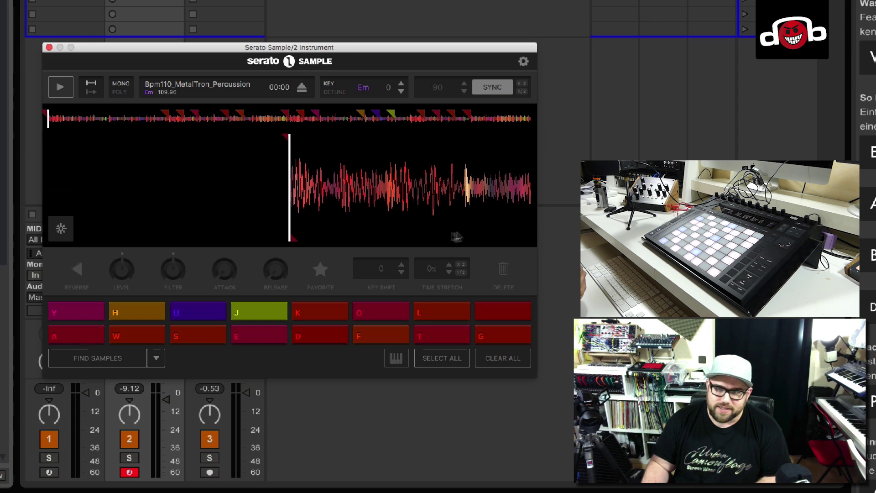
{"action": "left_click", "coordinate": [60, 178]}
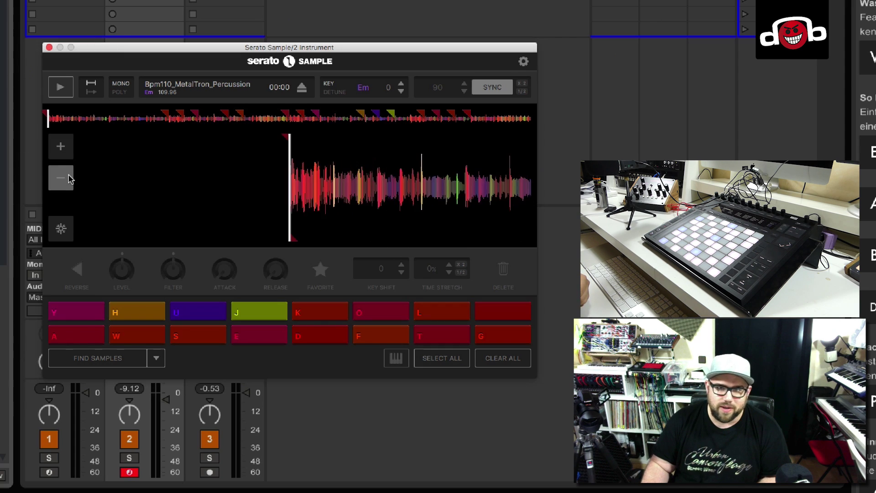
{"action": "left_click", "coordinate": [68, 178]}
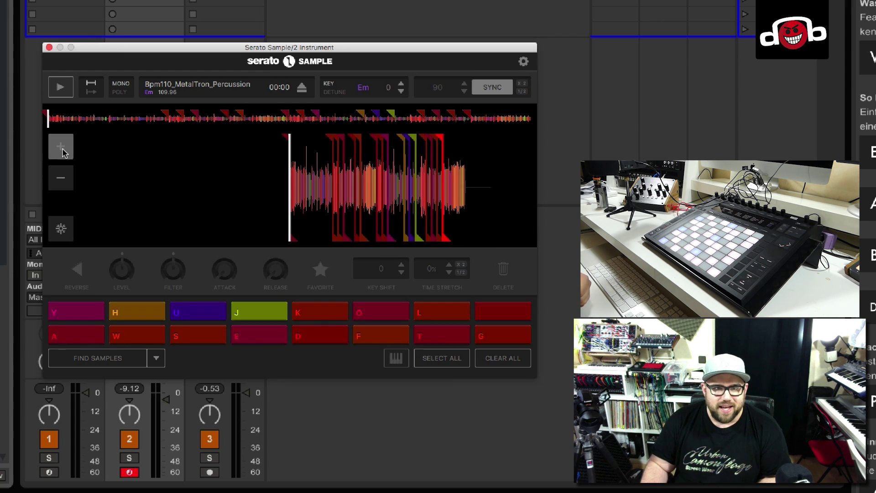
Examine where the automatically found cue points lie along the percussion waveform.
{"action": "left_click", "coordinate": [62, 148]}
{"action": "left_click", "coordinate": [62, 178]}
{"action": "left_click", "coordinate": [59, 149]}
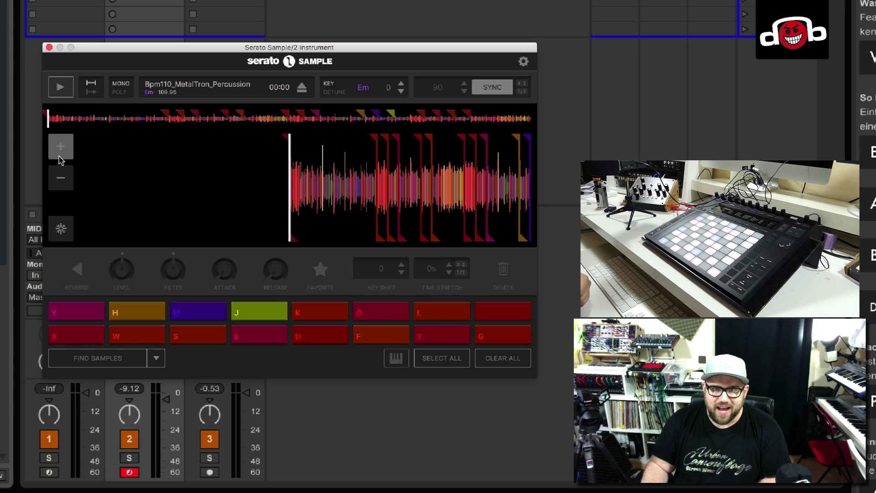
{"action": "left_click", "coordinate": [59, 146]}
{"action": "left_click", "coordinate": [62, 182]}
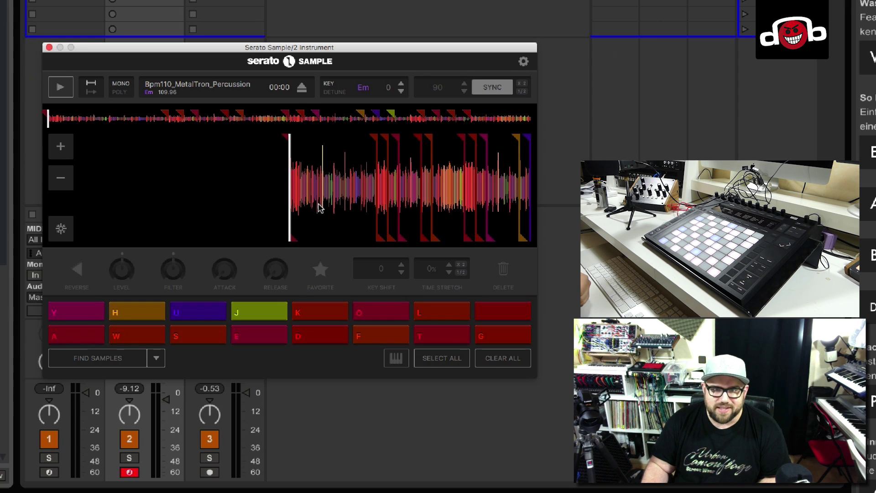
{"action": "left_click_drag", "start_coordinate": [319, 207], "coordinate": [231, 205]}
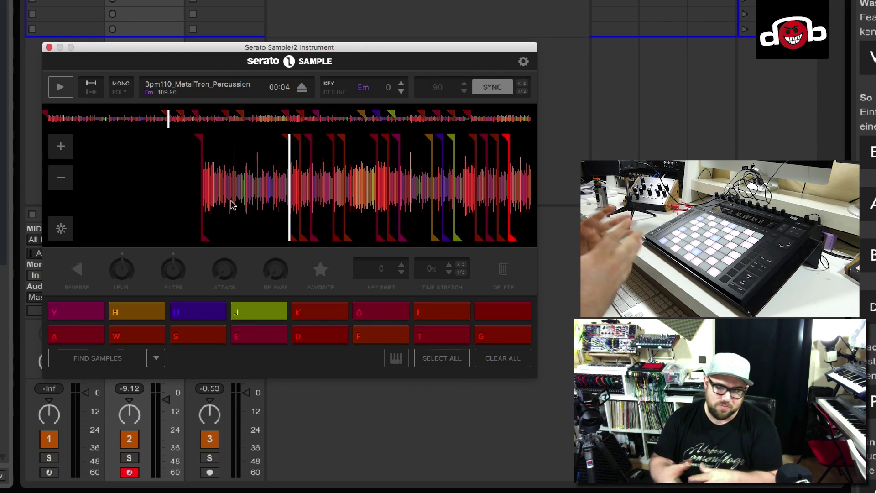
{"action": "left_click", "coordinate": [69, 152]}
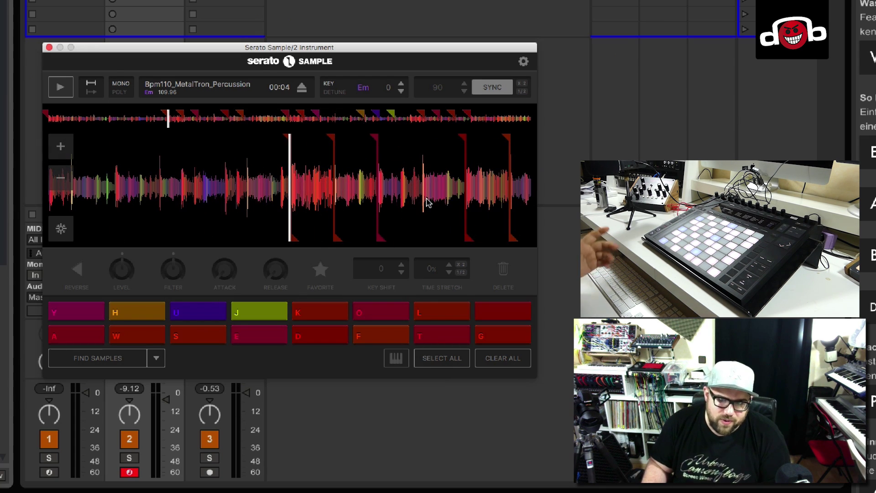
{"action": "left_click_drag", "start_coordinate": [478, 191], "coordinate": [169, 193]}
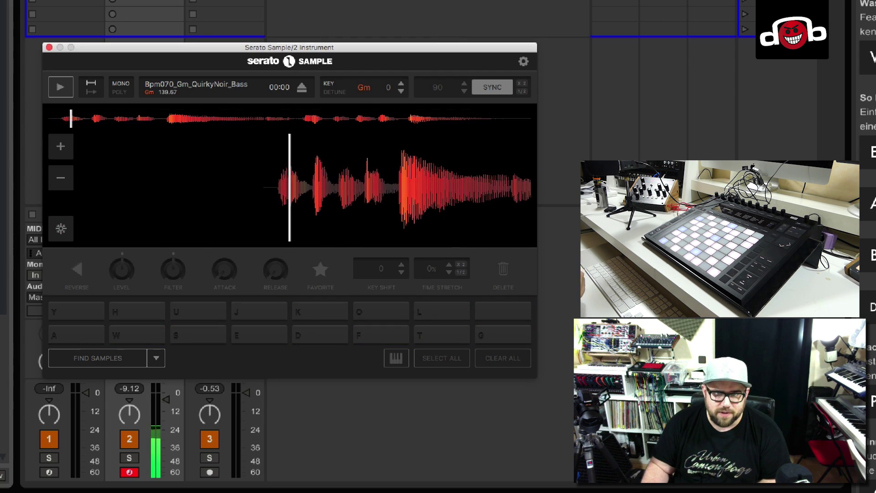
Fill all pads with automatically detected chops from the Bpm070_Gm_QuirkyNoir_Bass sample using Find Samples.
{"action": "left_click", "coordinate": [114, 359]}
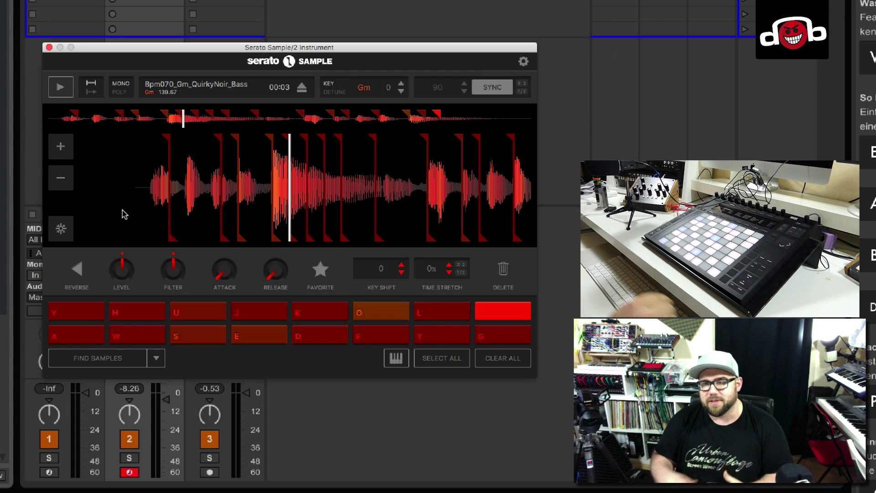
{"action": "left_click", "coordinate": [156, 357]}
{"action": "left_click", "coordinate": [224, 373]}
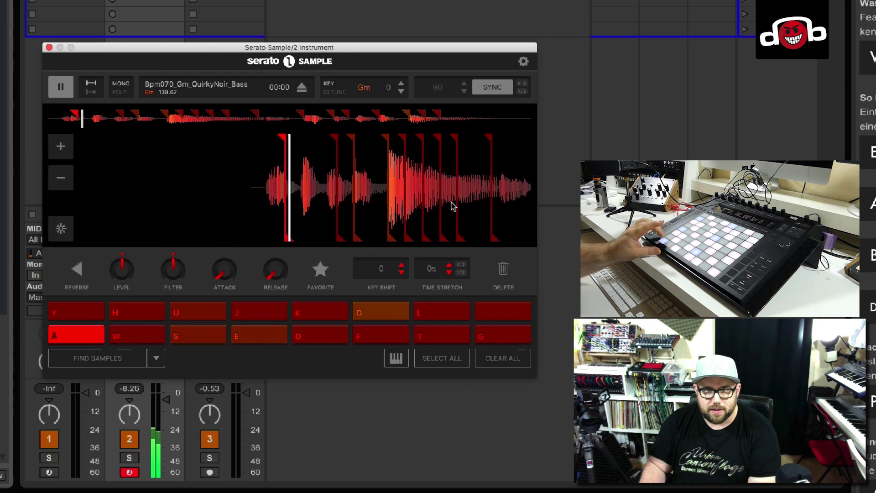
Fill the pads with key-shifted copies of a QuirkyNoir bass chop using Key Shift Pad.
{"action": "left_click", "coordinate": [155, 359]}
{"action": "left_click", "coordinate": [112, 294]}
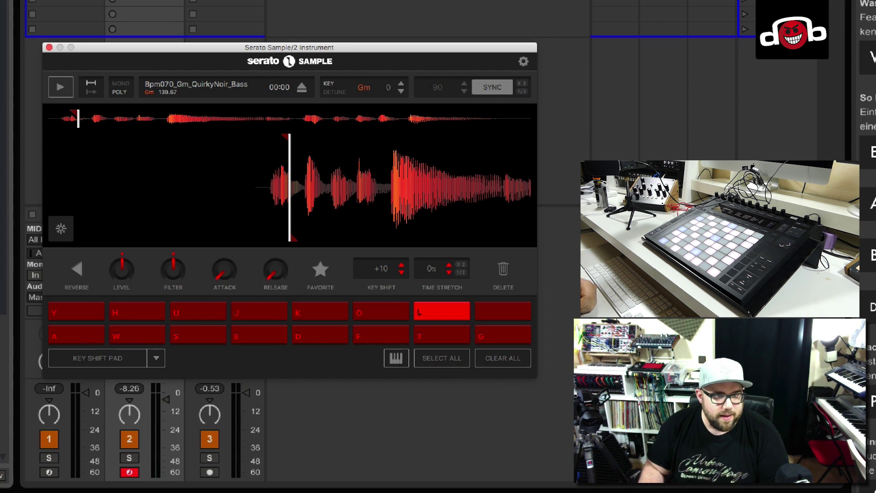
{"action": "left_click_drag", "start_coordinate": [264, 231], "coordinate": [340, 220]}
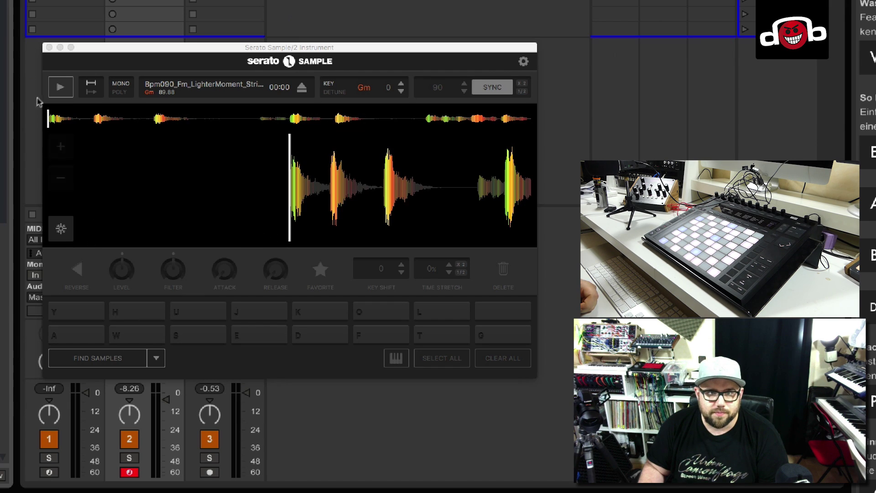
Play the LighterMoment strings sample briefly and extend pad A's chop from the sample's start to just before the second string hit.
{"action": "left_click", "coordinate": [57, 88]}
{"action": "left_click", "coordinate": [57, 87]}
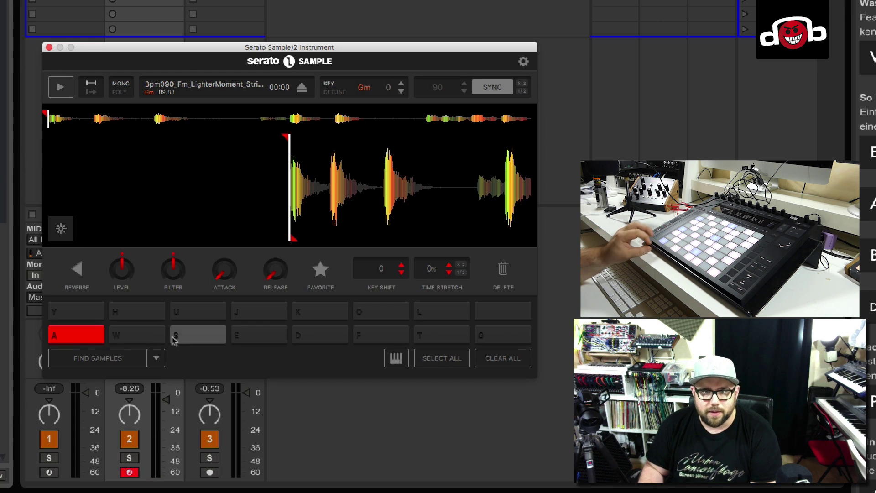
{"action": "left_click_drag", "start_coordinate": [292, 242], "coordinate": [327, 239]}
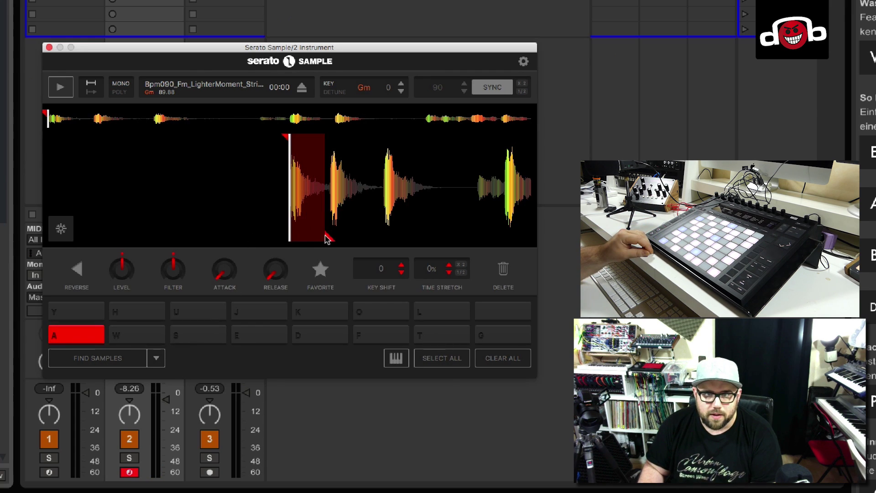
Fill the pads with key-shifted copies of pad A's string chop and switch playback to poly.
{"action": "left_click", "coordinate": [163, 356]}
{"action": "left_click", "coordinate": [115, 335]}
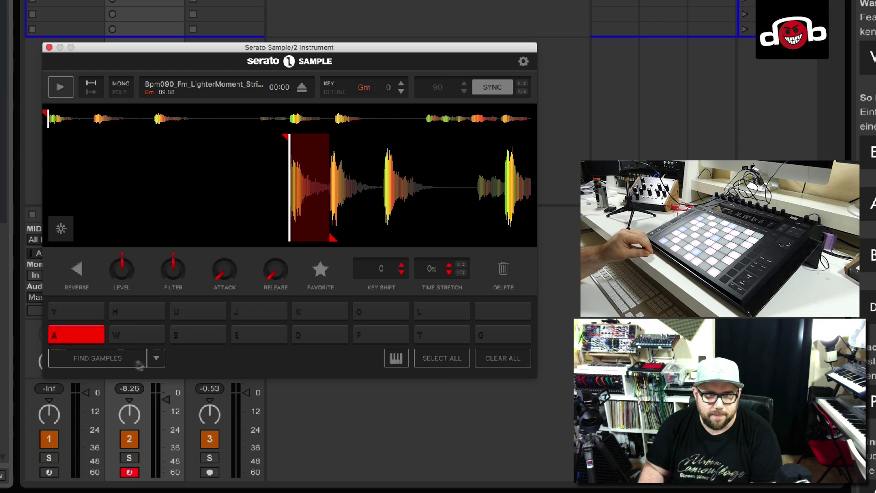
{"action": "key", "text": "o"}
{"action": "left_click", "coordinate": [119, 93]}
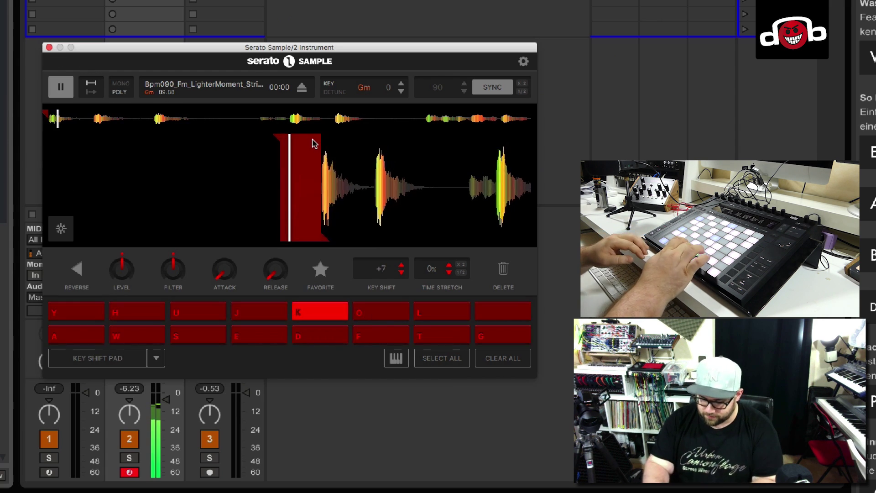